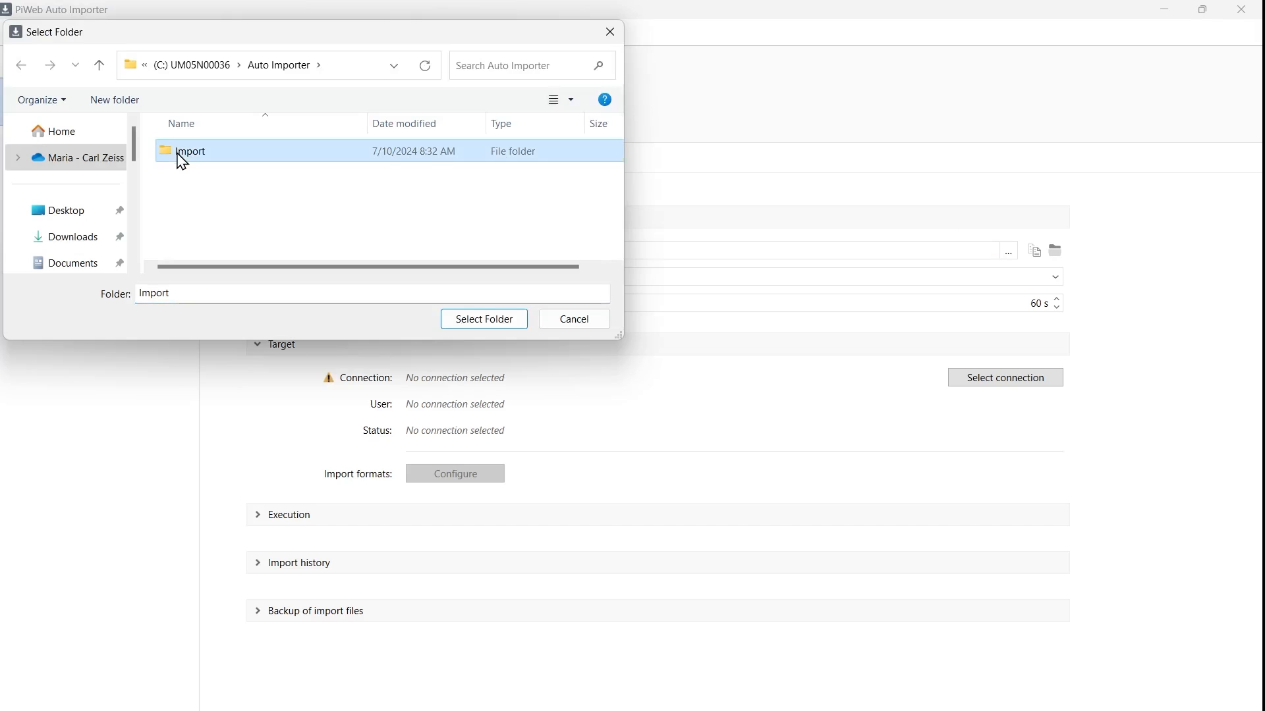
Step: Use C:\Auto Importer\Import as the Test plan's source folder
left_click(468, 320)
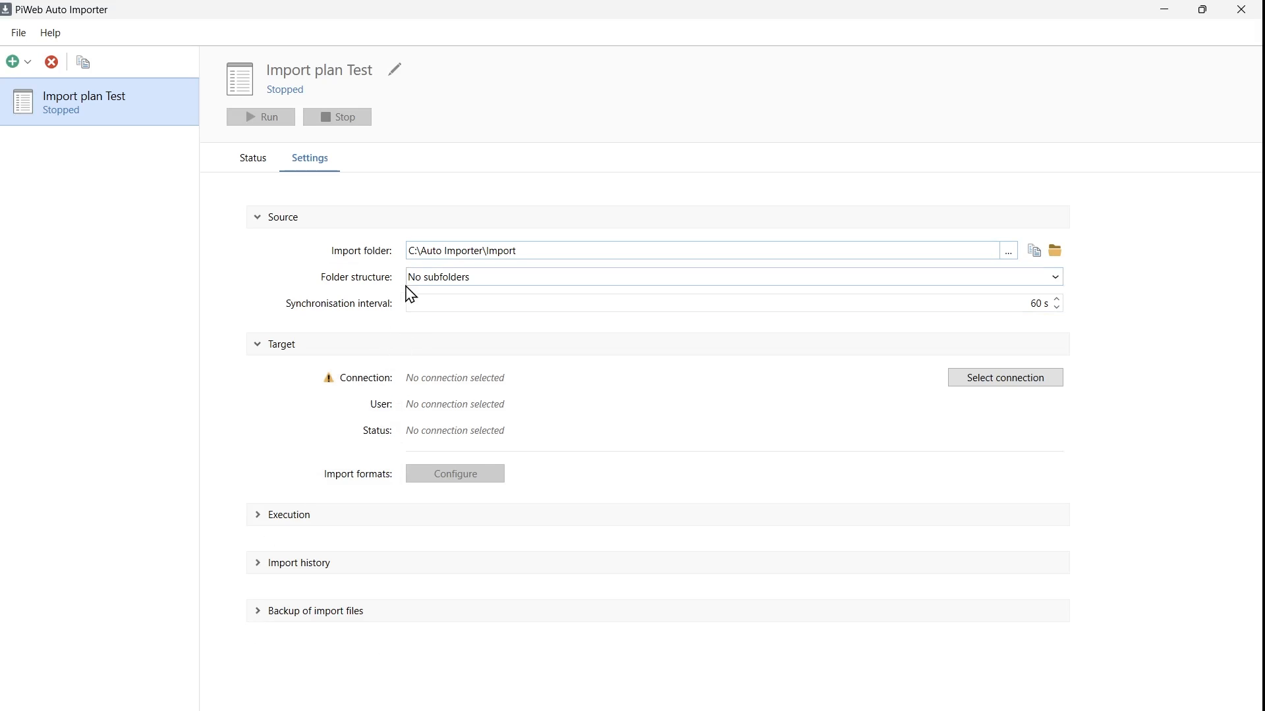
mouse_move(392, 287)
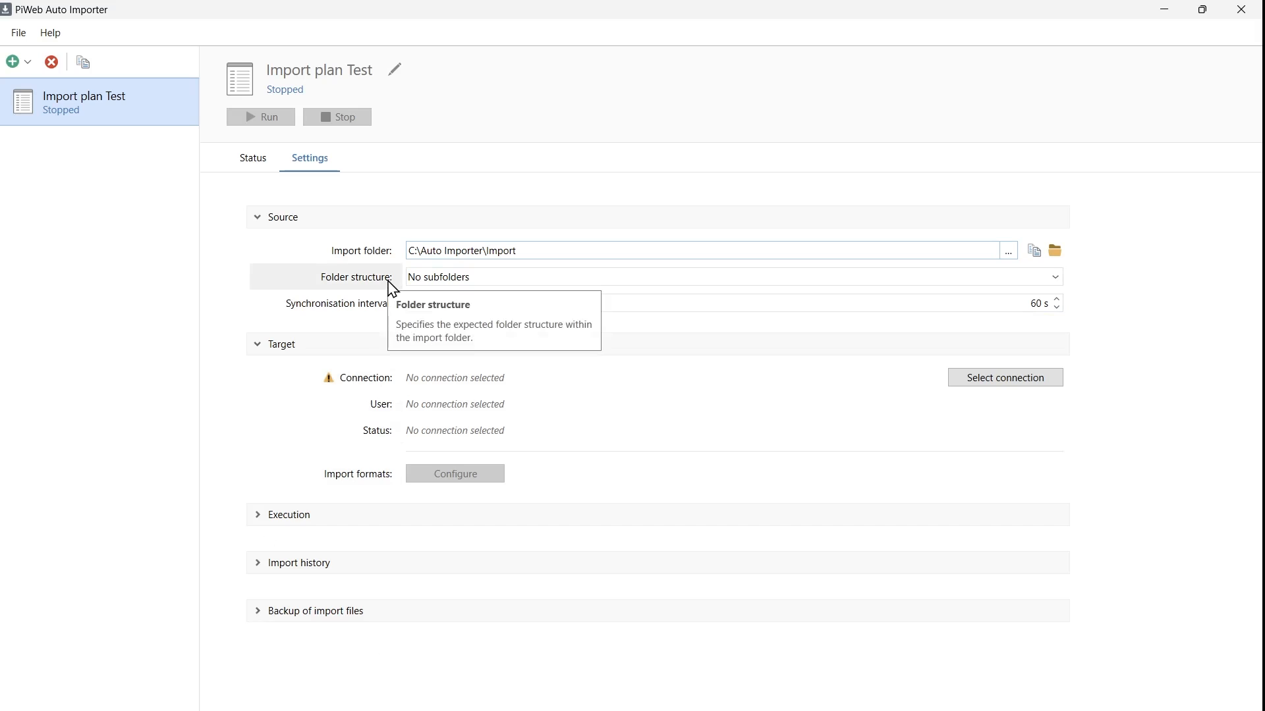
mouse_move(371, 306)
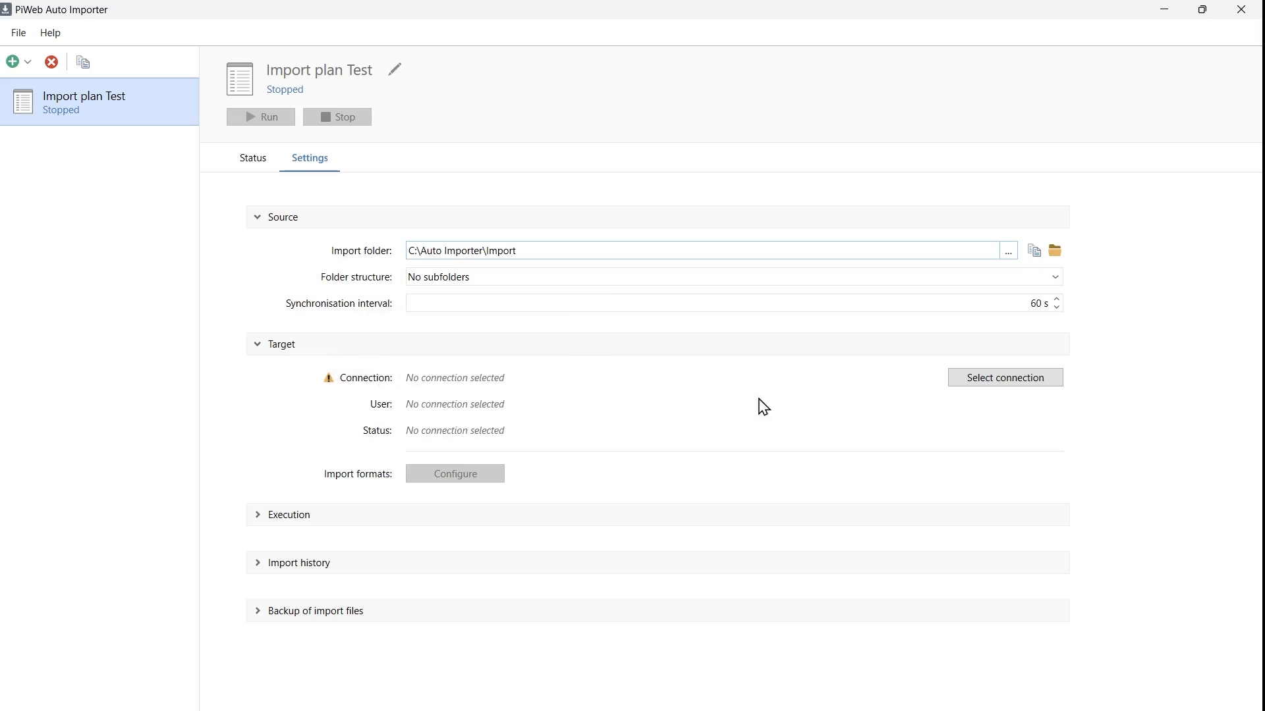
Step: Create the database file 'Auto Import Test' in the Auto Importer folder as the import target
left_click(1028, 383)
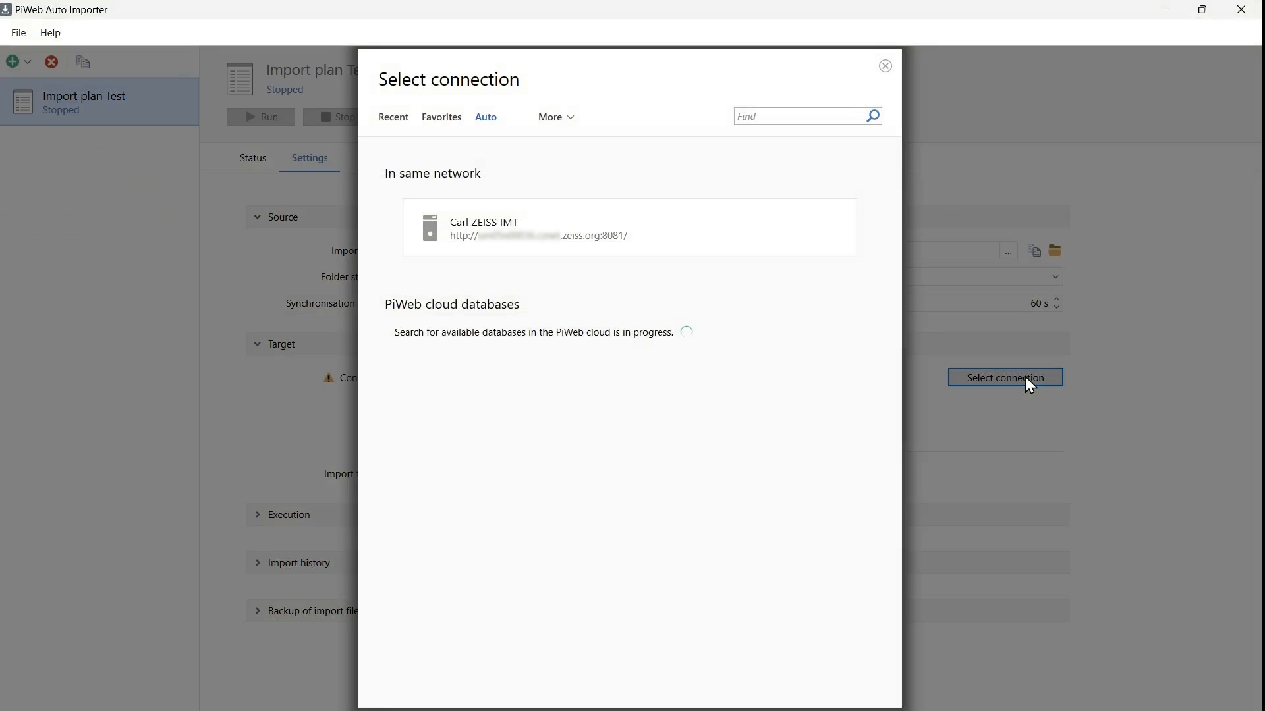
left_click(570, 119)
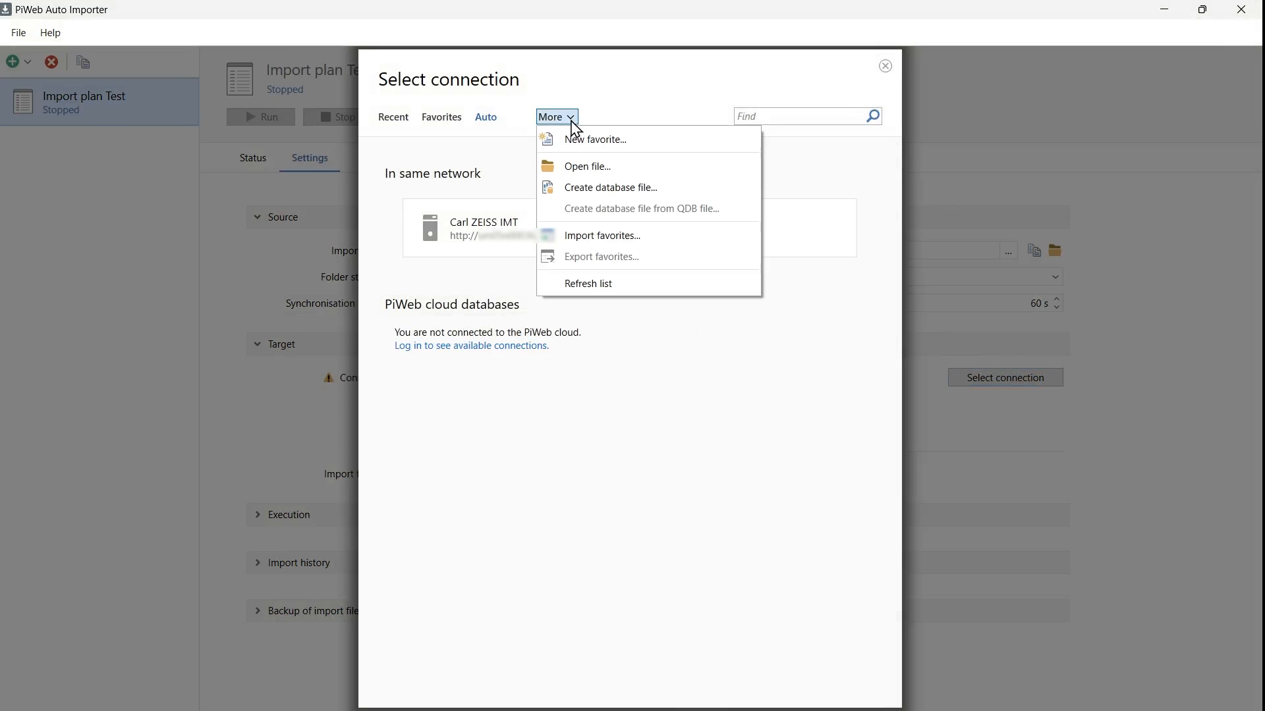
left_click(586, 190)
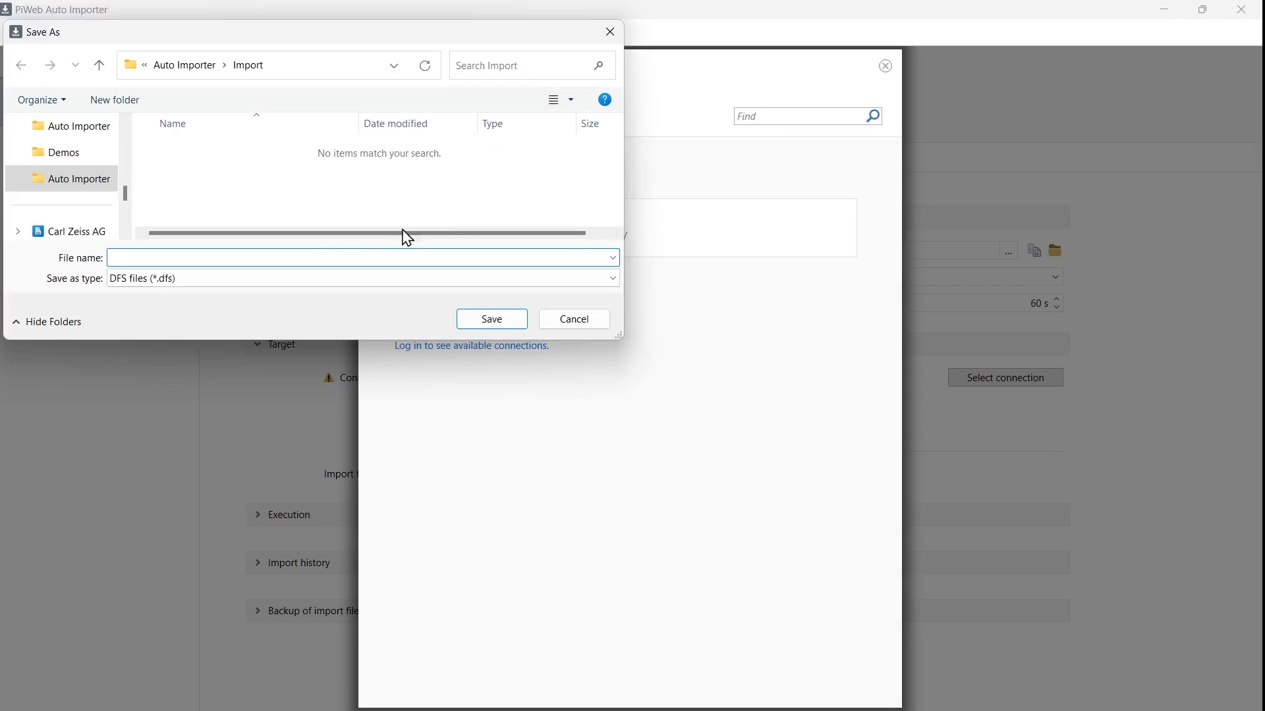
left_click(191, 66)
left_click(180, 256)
type("Au")
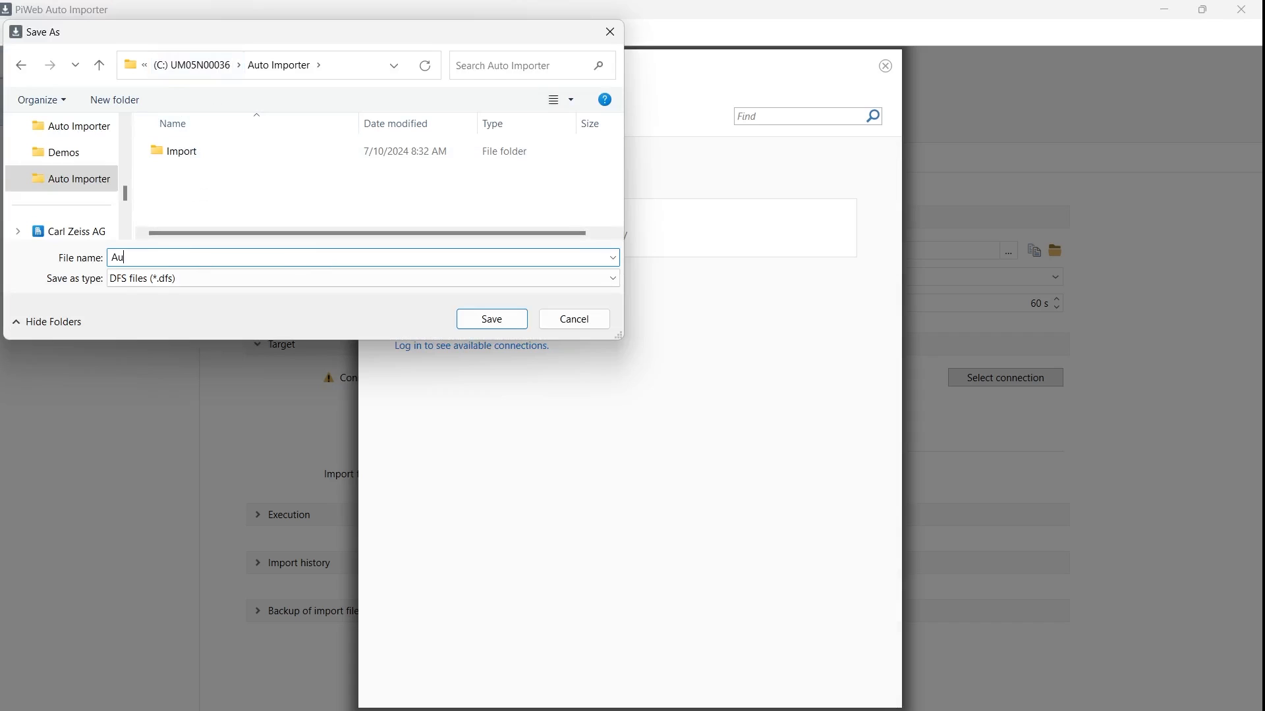
type("to Import Test")
left_click(488, 323)
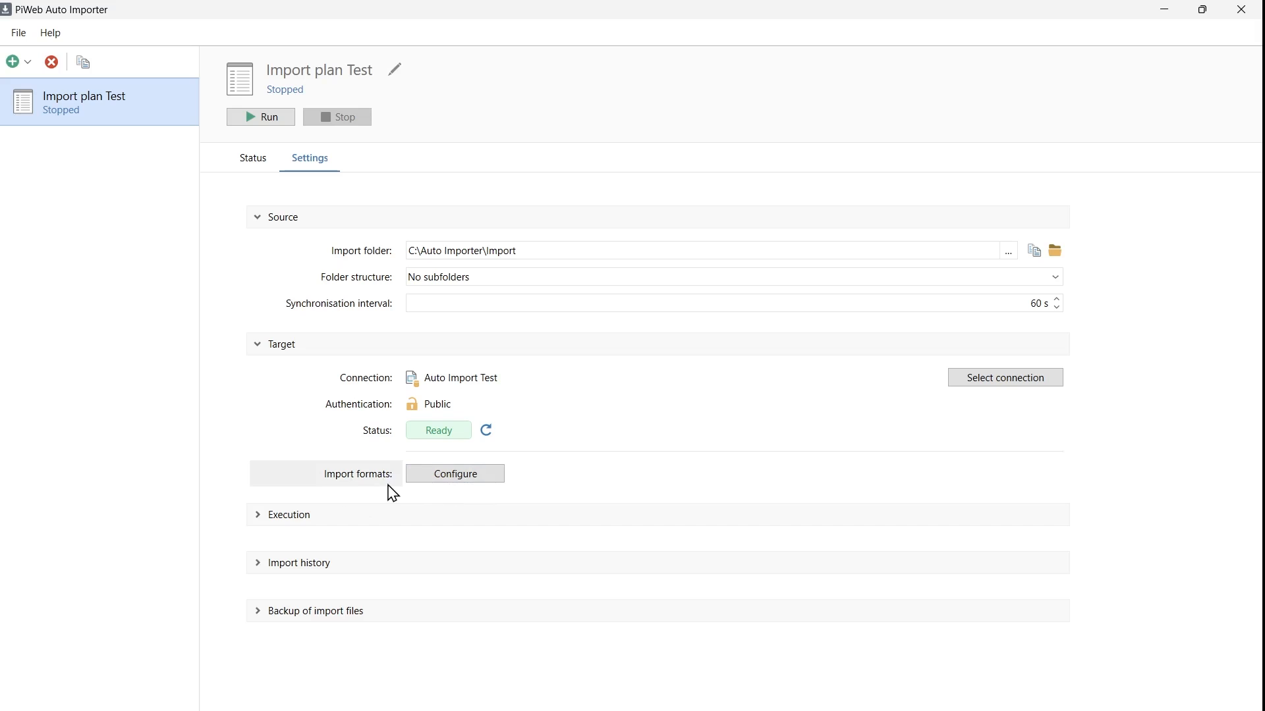
left_click(472, 479)
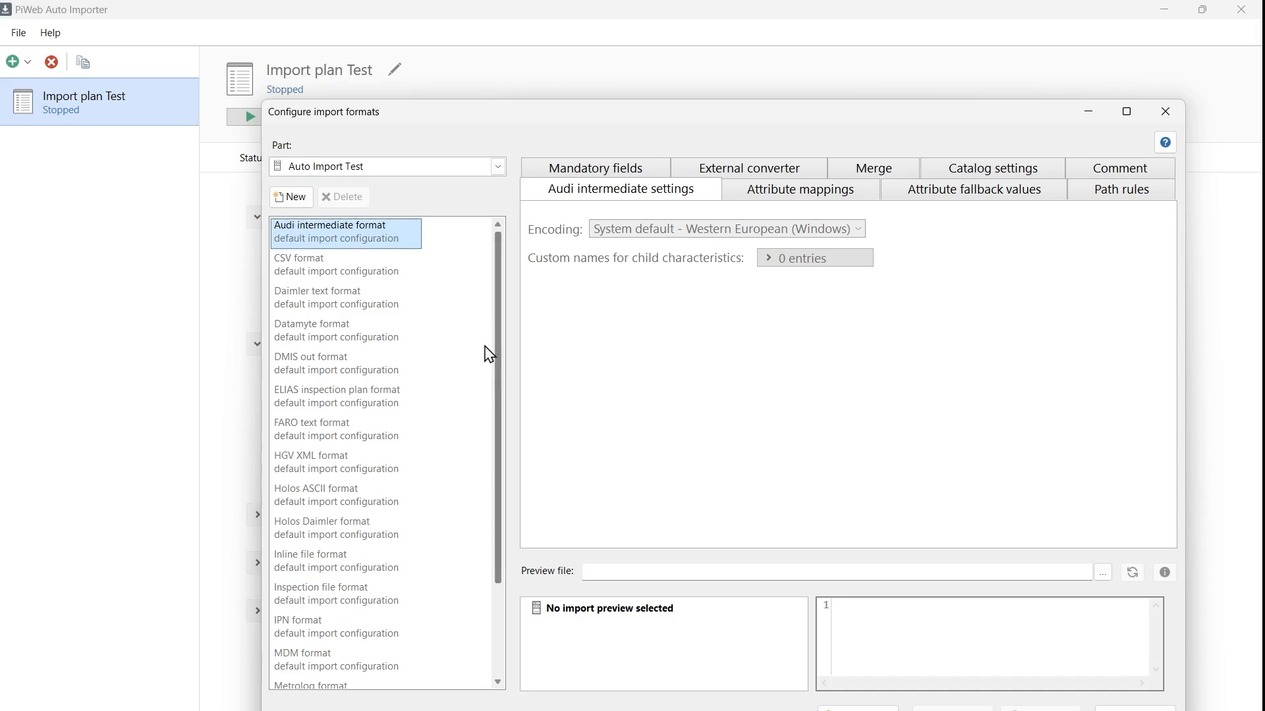
left_click_drag(503, 257, 507, 361)
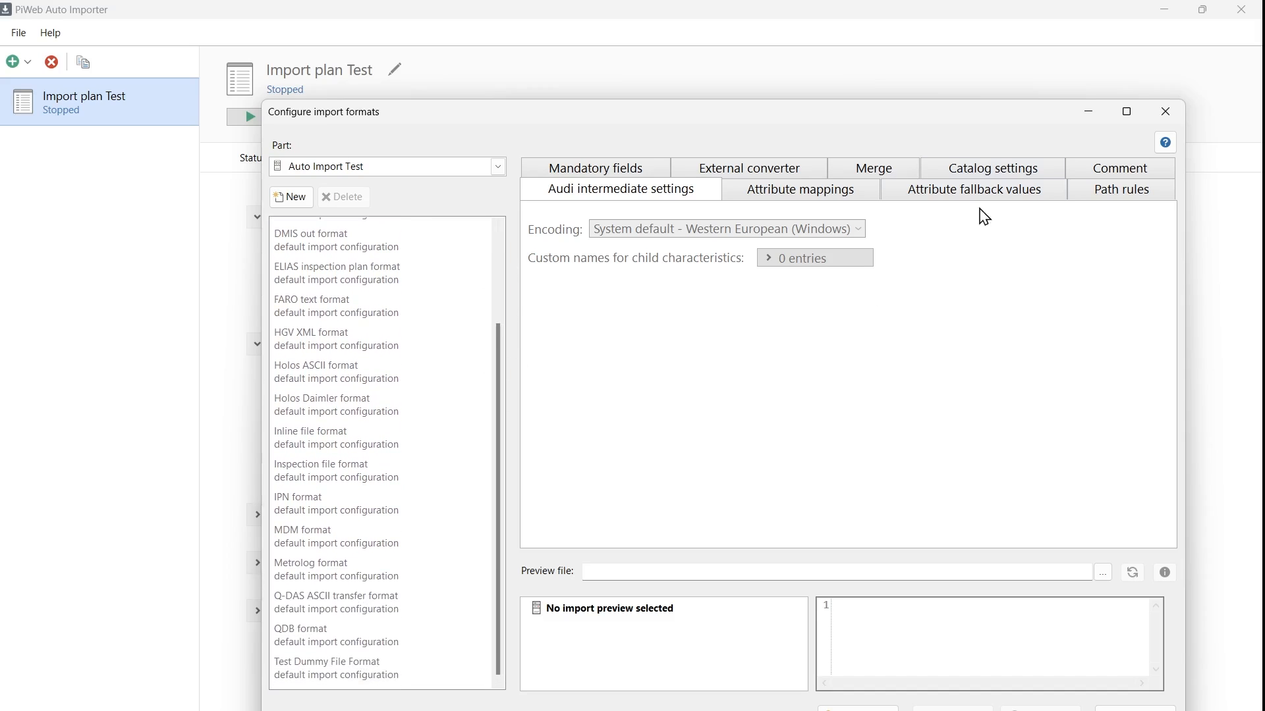
left_click(1165, 112)
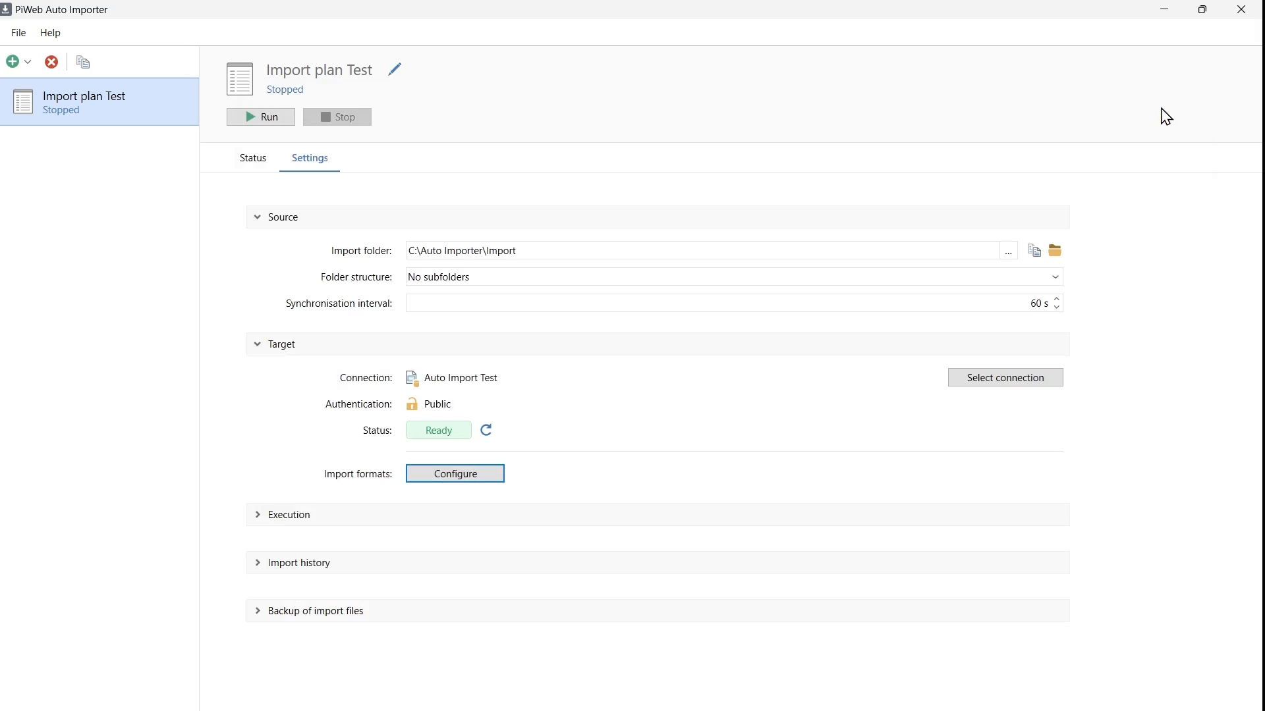
left_click(51, 41)
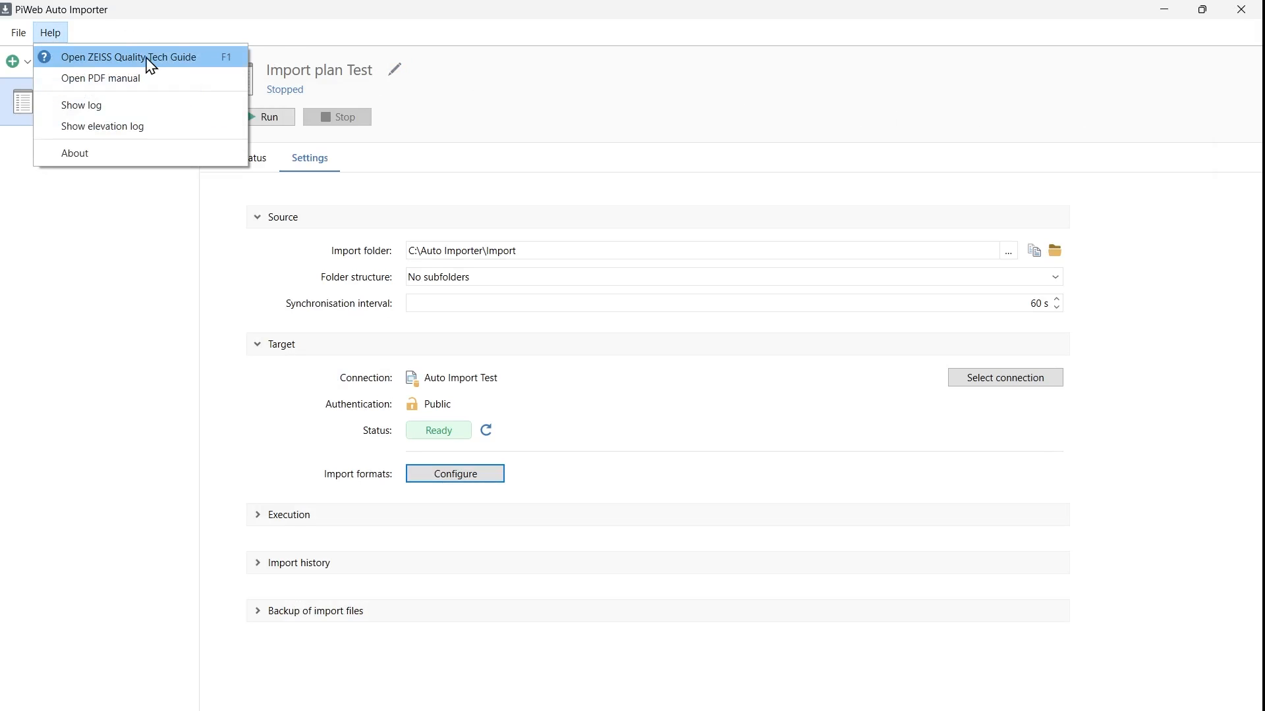
left_click(195, 60)
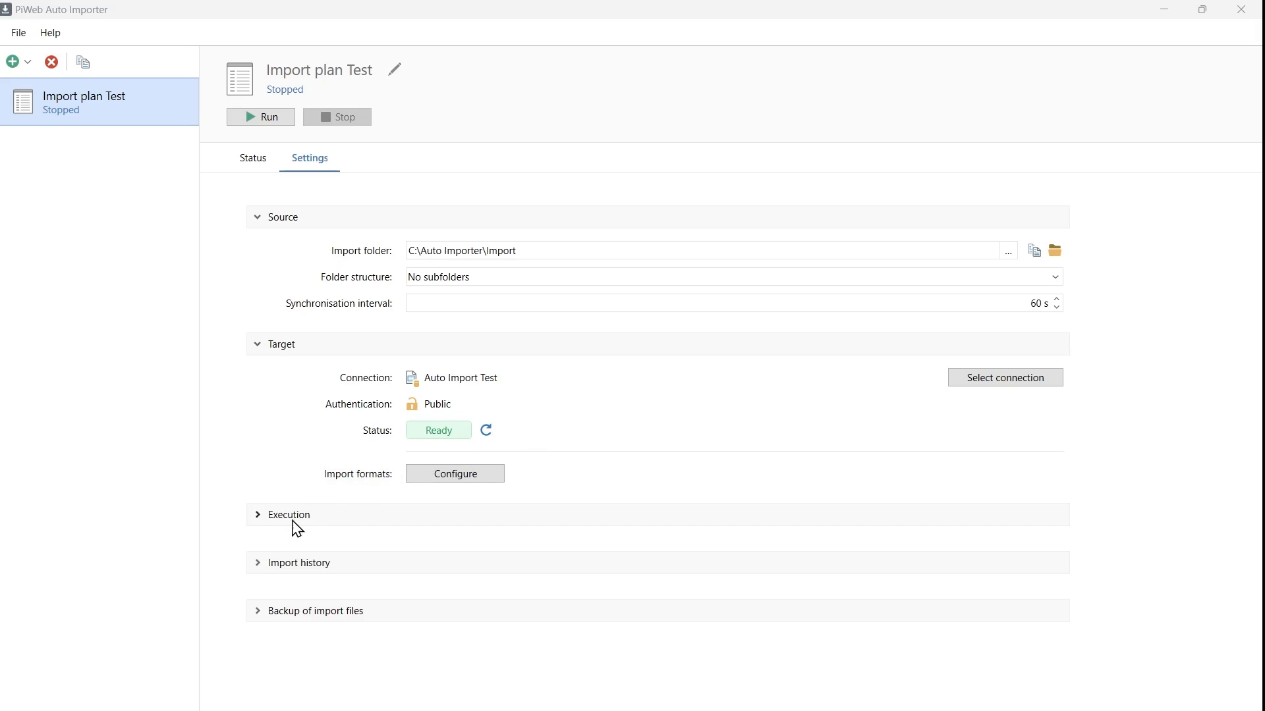
Step: Expand Execution, restart with administrator rights, and leave the execution mode on Default instead of Windows service
left_click(257, 517)
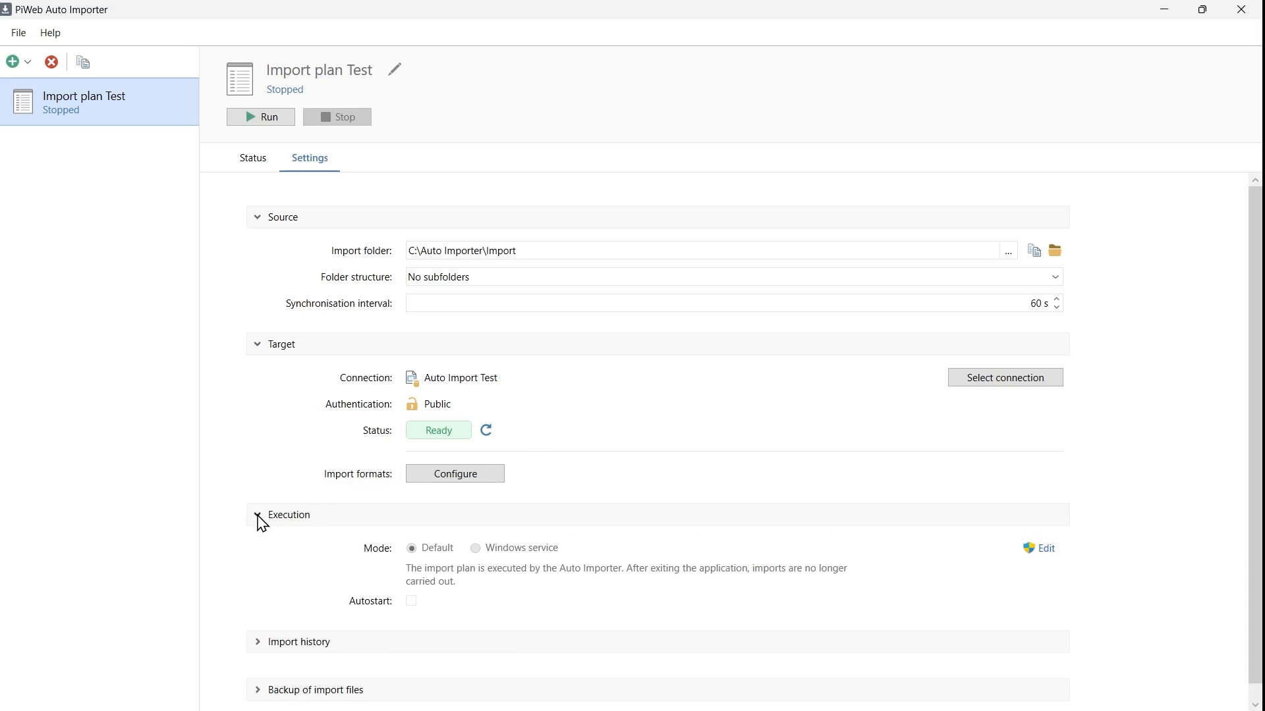
mouse_move(386, 559)
left_click(1045, 553)
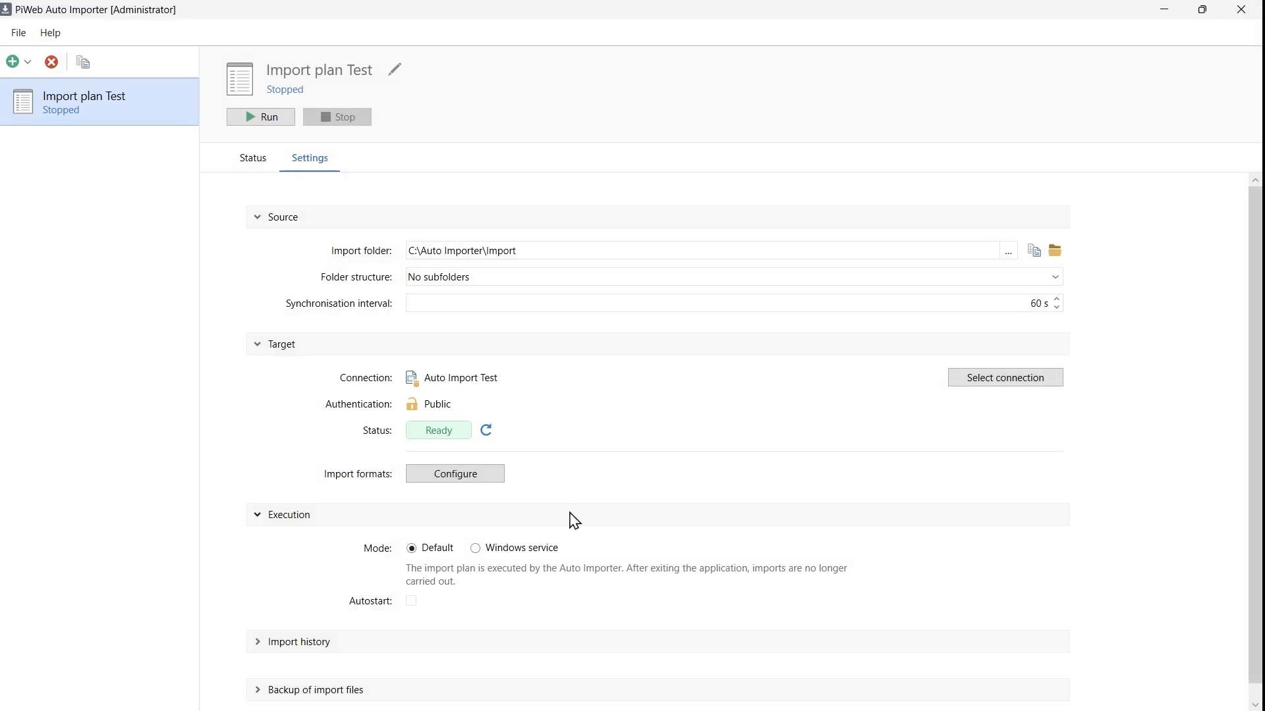
left_click(476, 549)
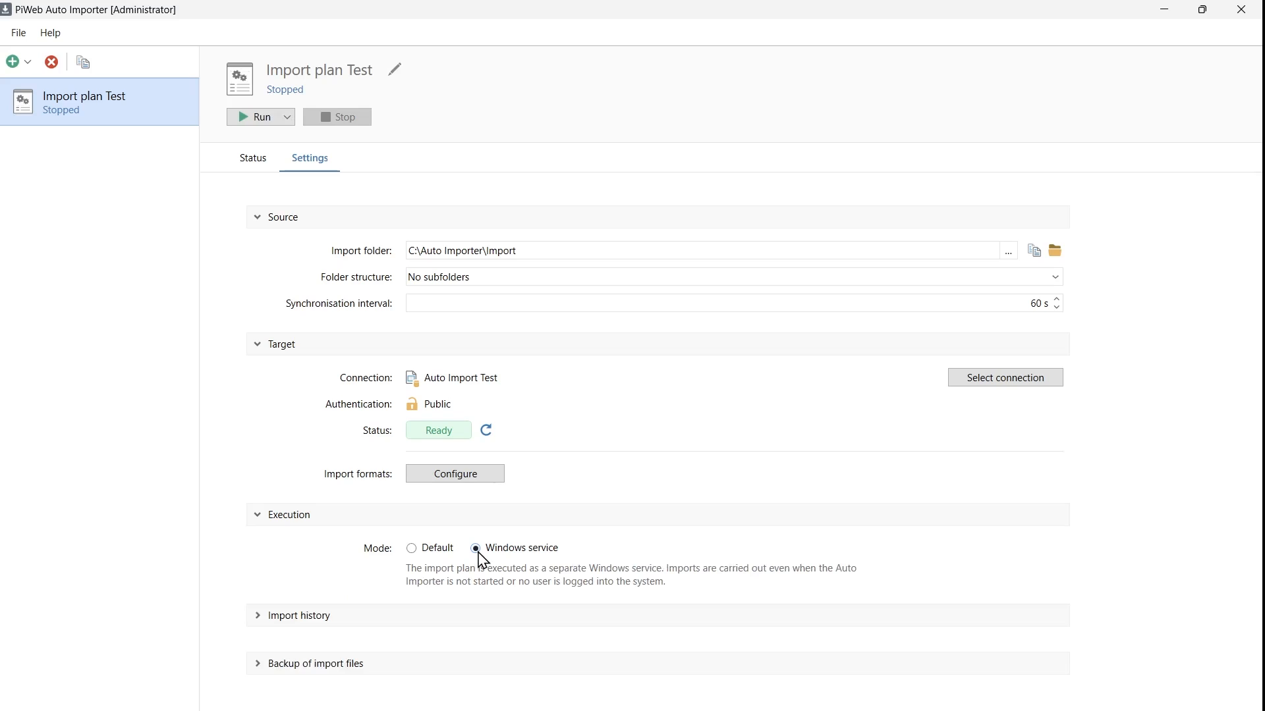
left_click(412, 549)
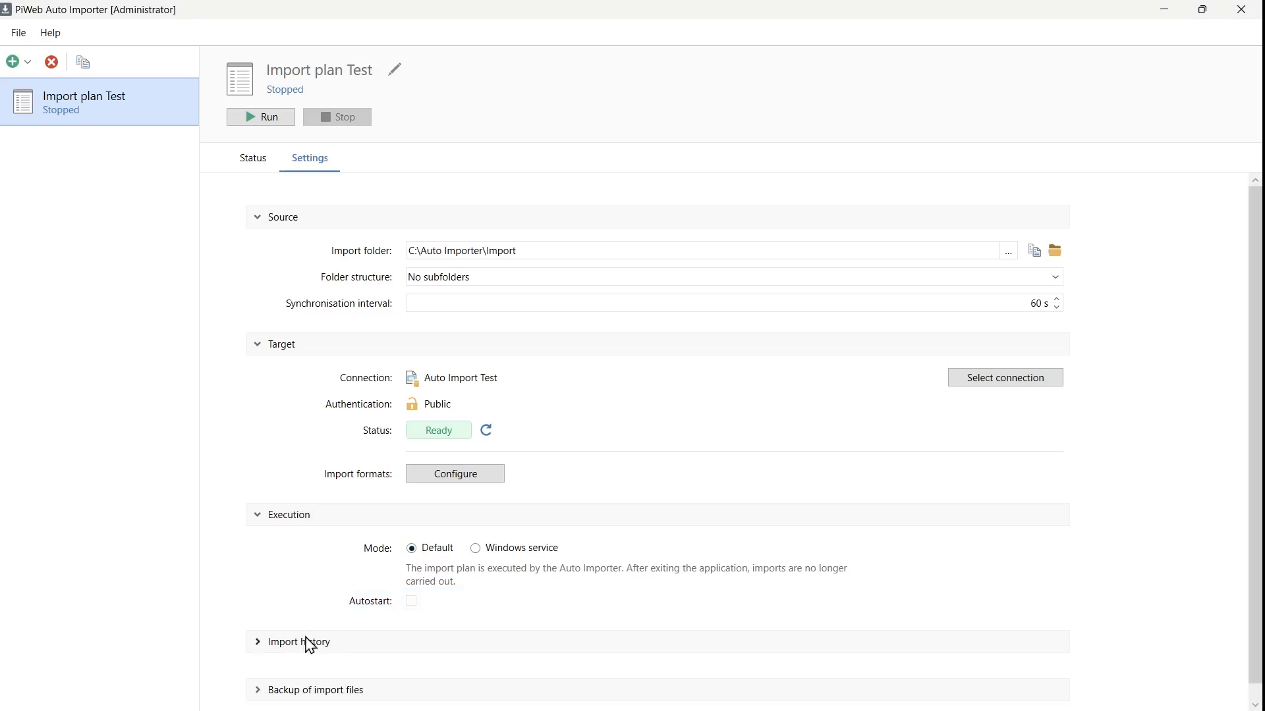
Step: Expand Import history, keeping the 1000 folder and 250 part history limits enabled
left_click(258, 649)
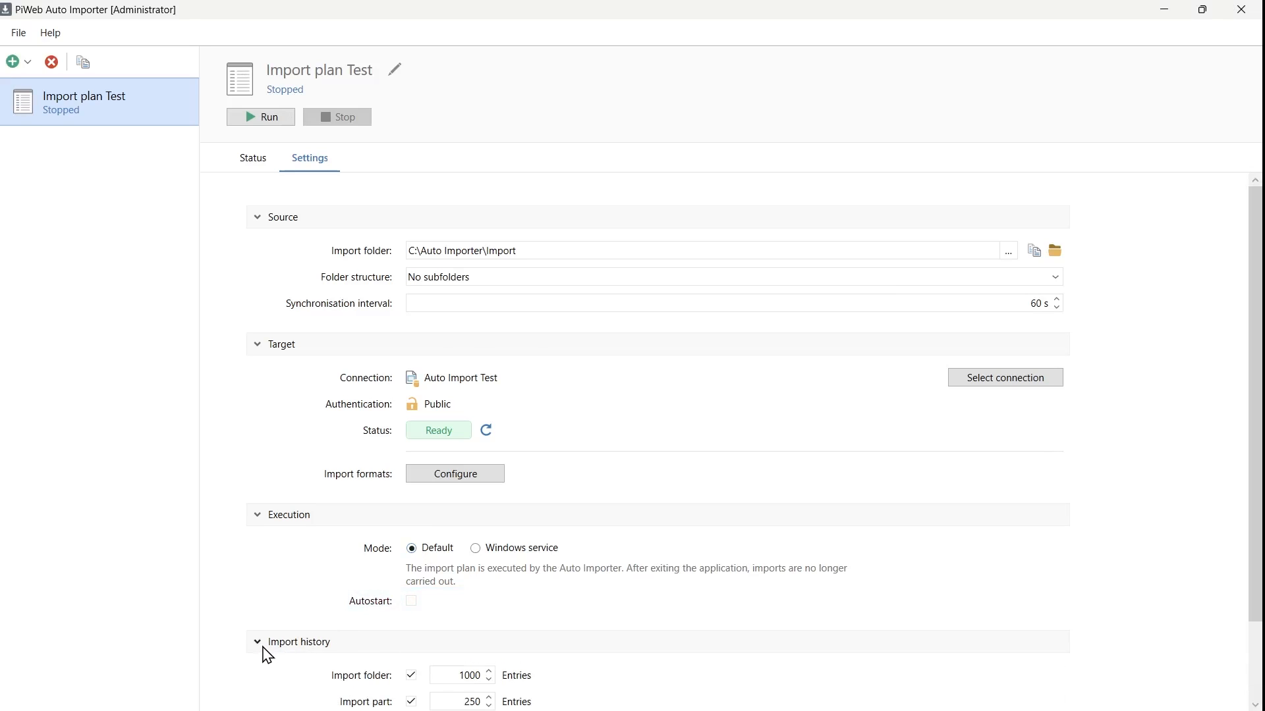
scroll(263, 648, "down", 3)
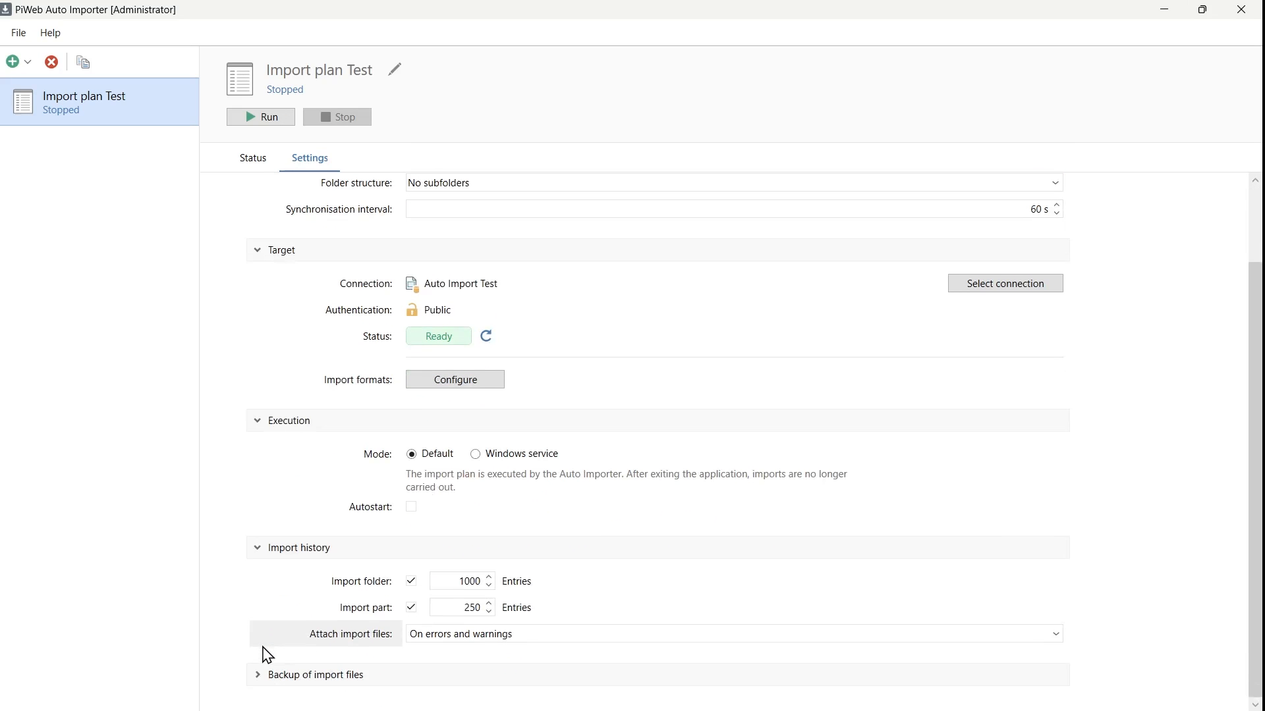
left_click(412, 582)
left_click(411, 582)
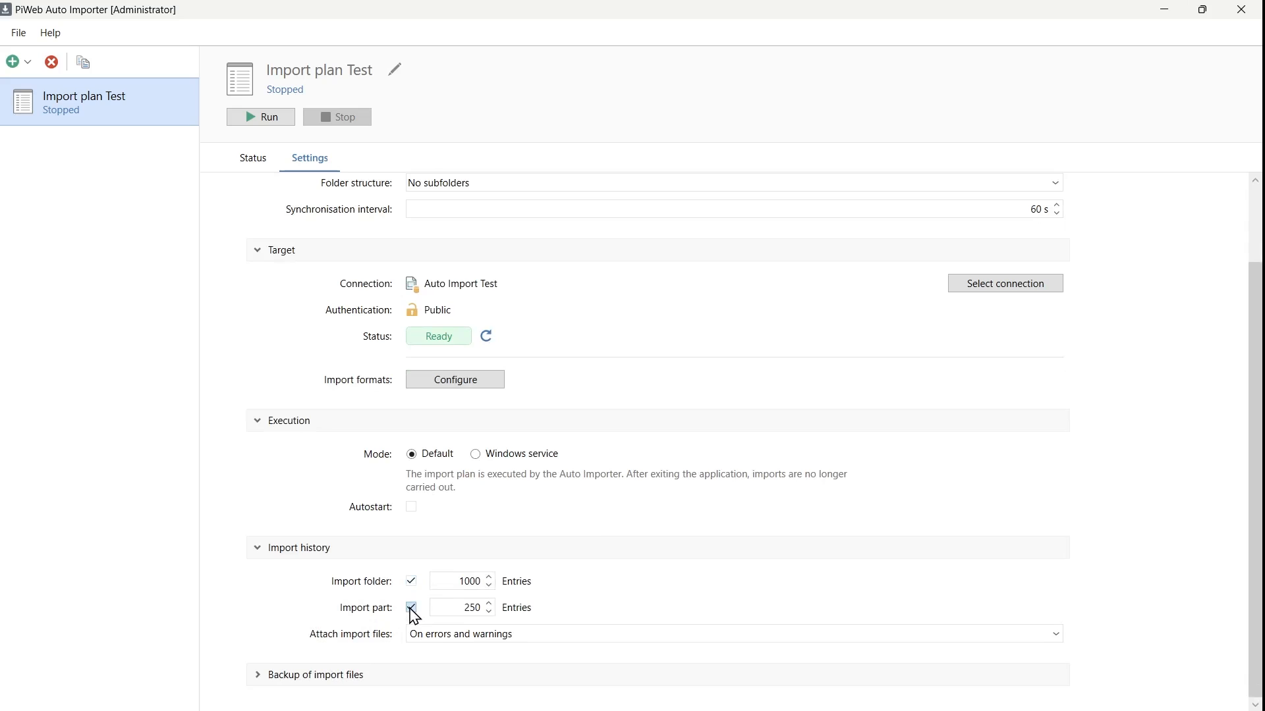
left_click(411, 606)
left_click(411, 607)
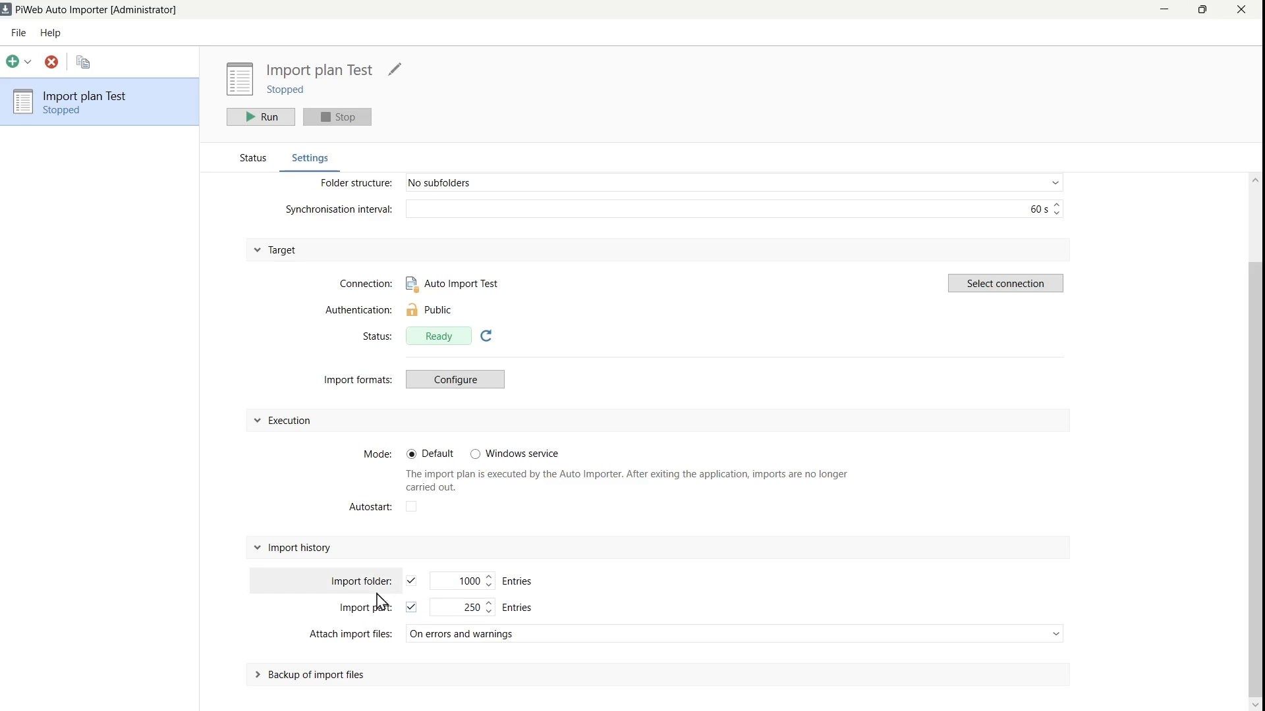
Step: Expand the Backup of import files settings
mouse_move(369, 589)
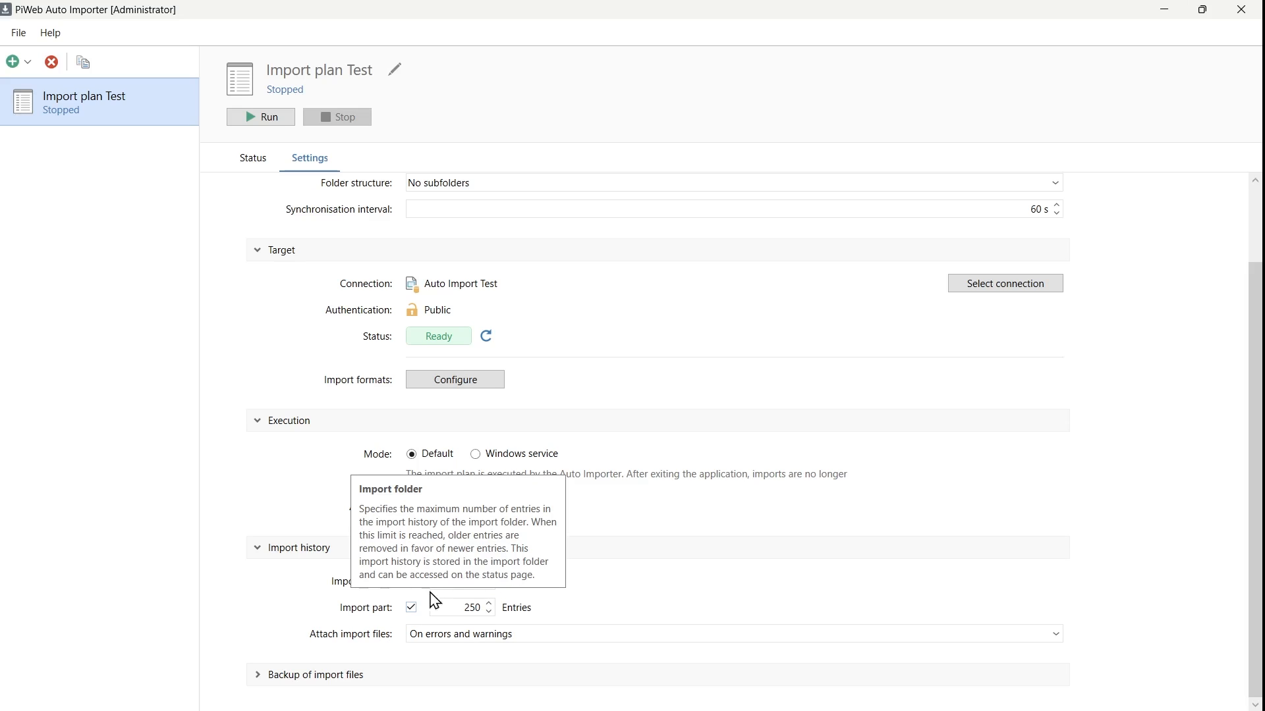
mouse_move(378, 612)
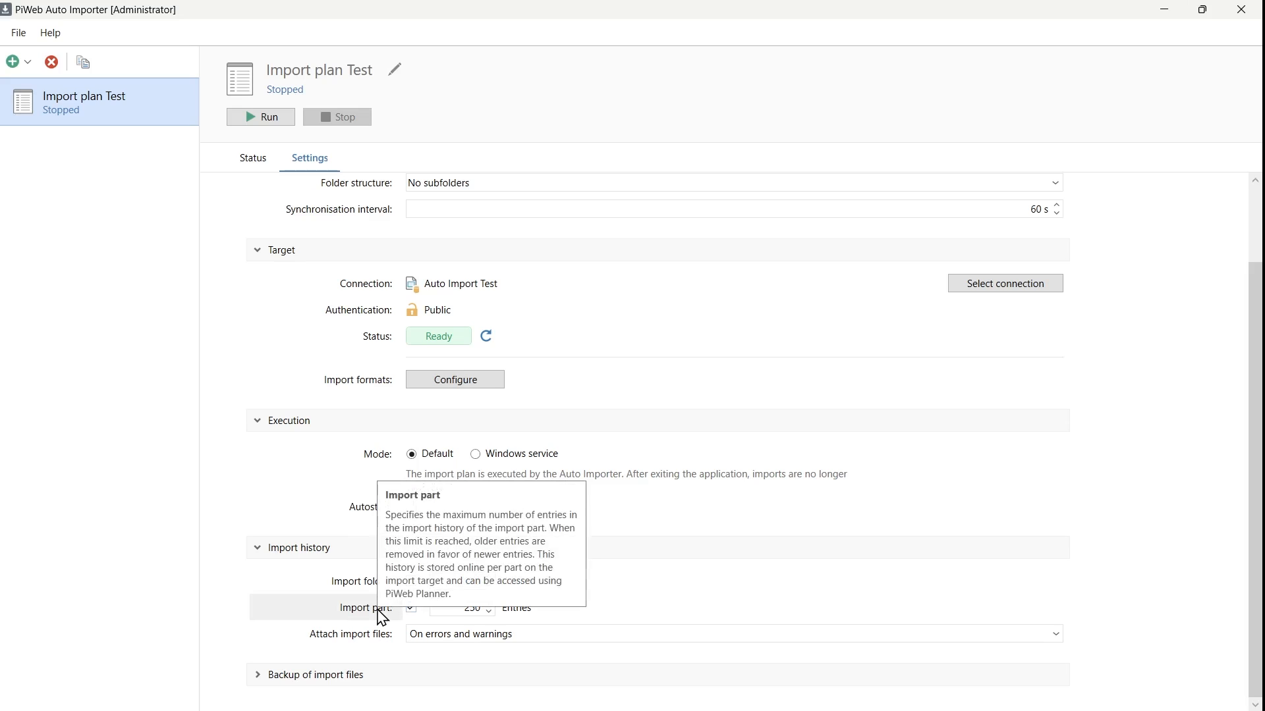
mouse_move(371, 655)
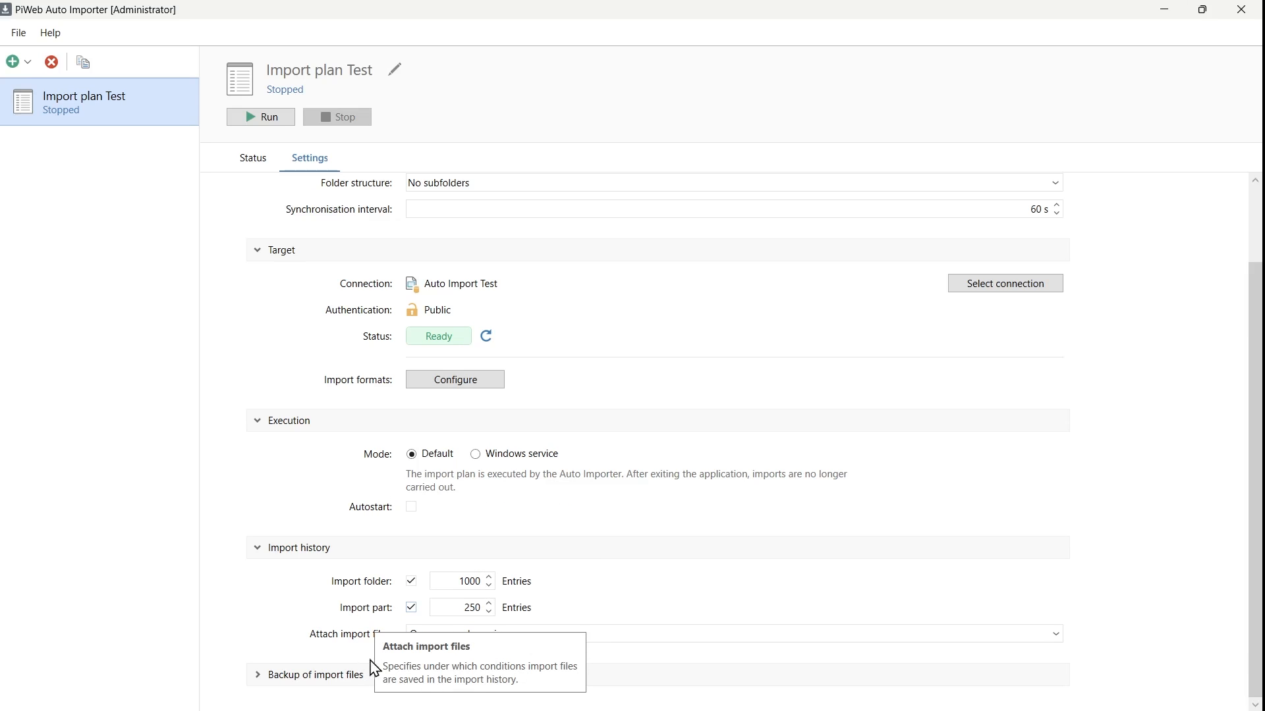
left_click(257, 678)
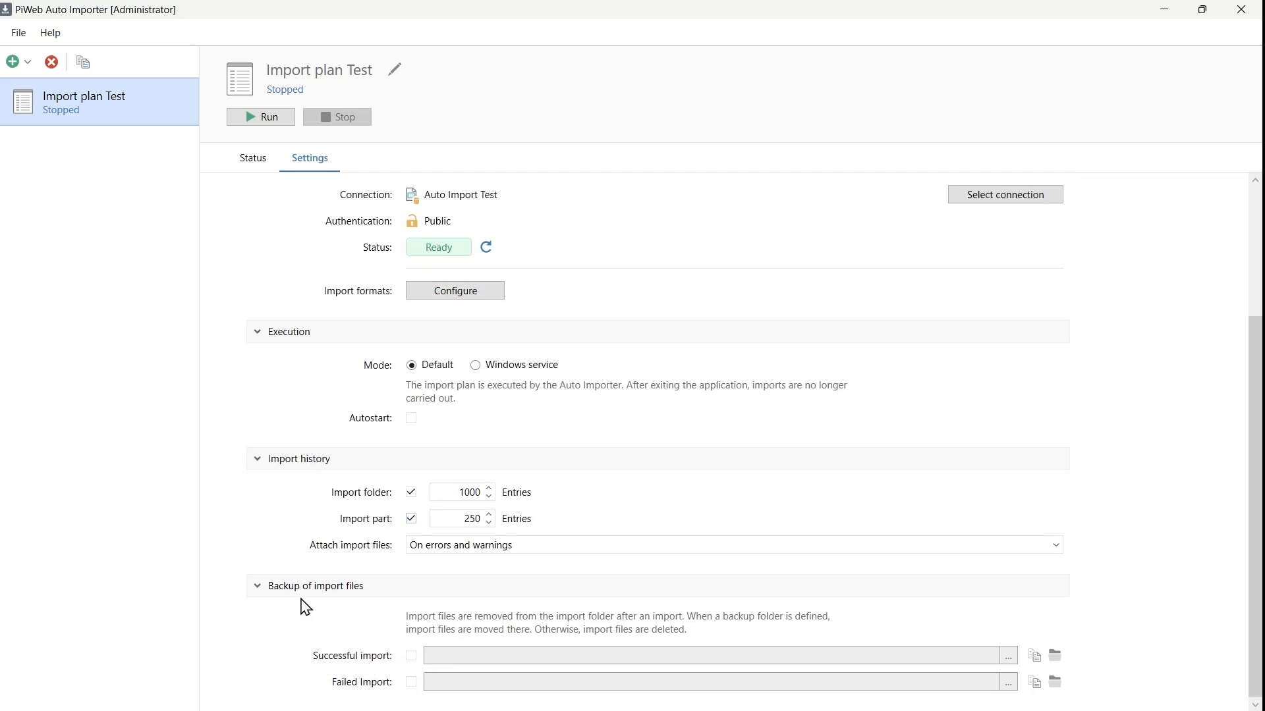
Step: Enable Successful import backup to the C:\Auto Importer\Backup folder
left_click(411, 656)
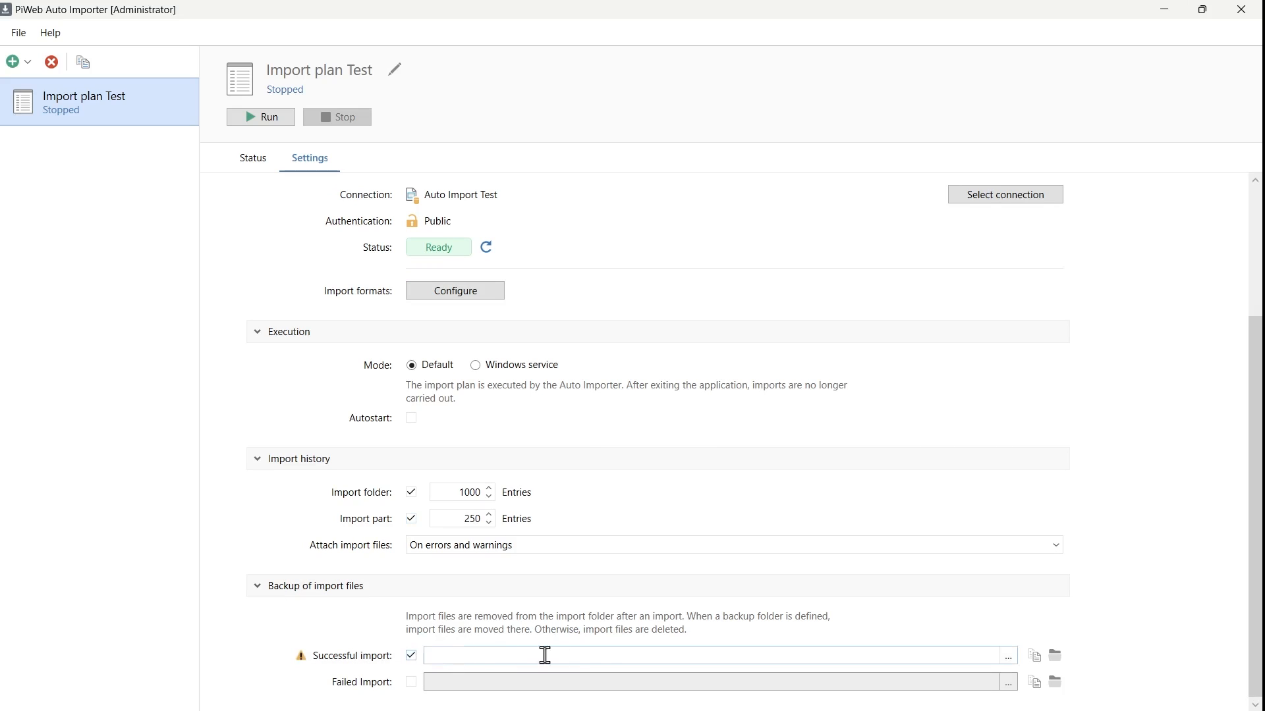
left_click(1010, 657)
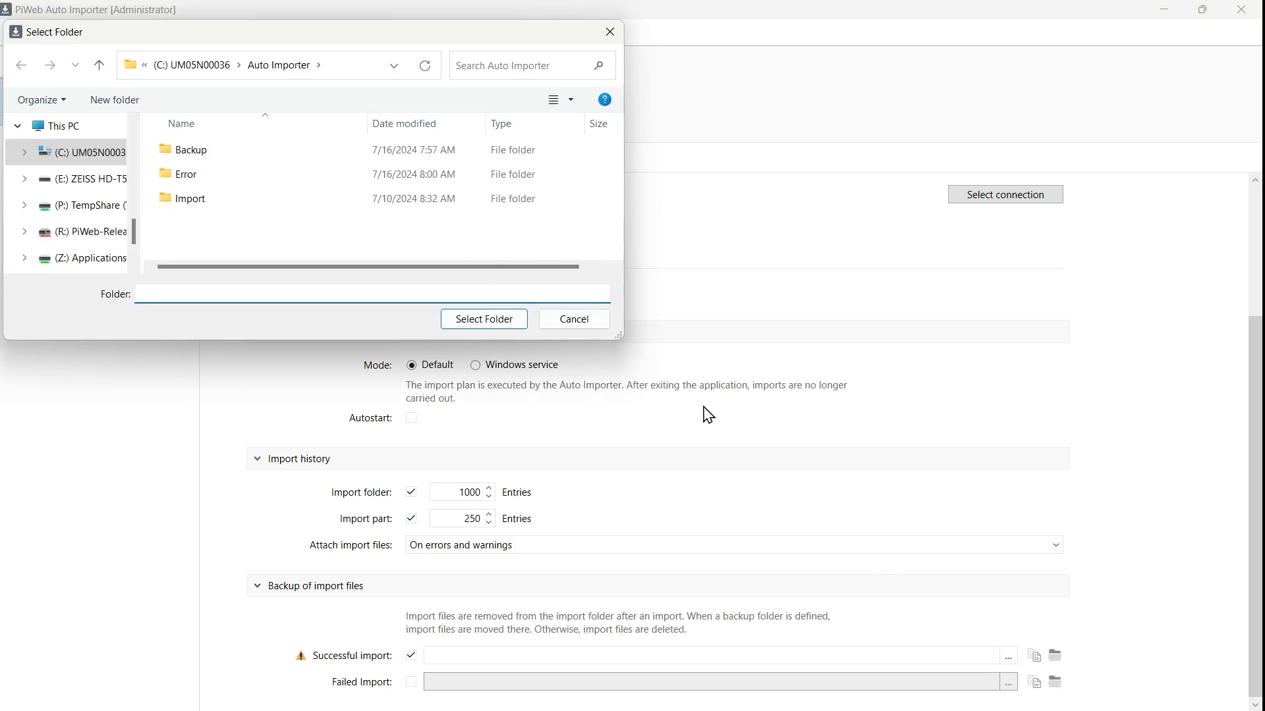
left_click(202, 158)
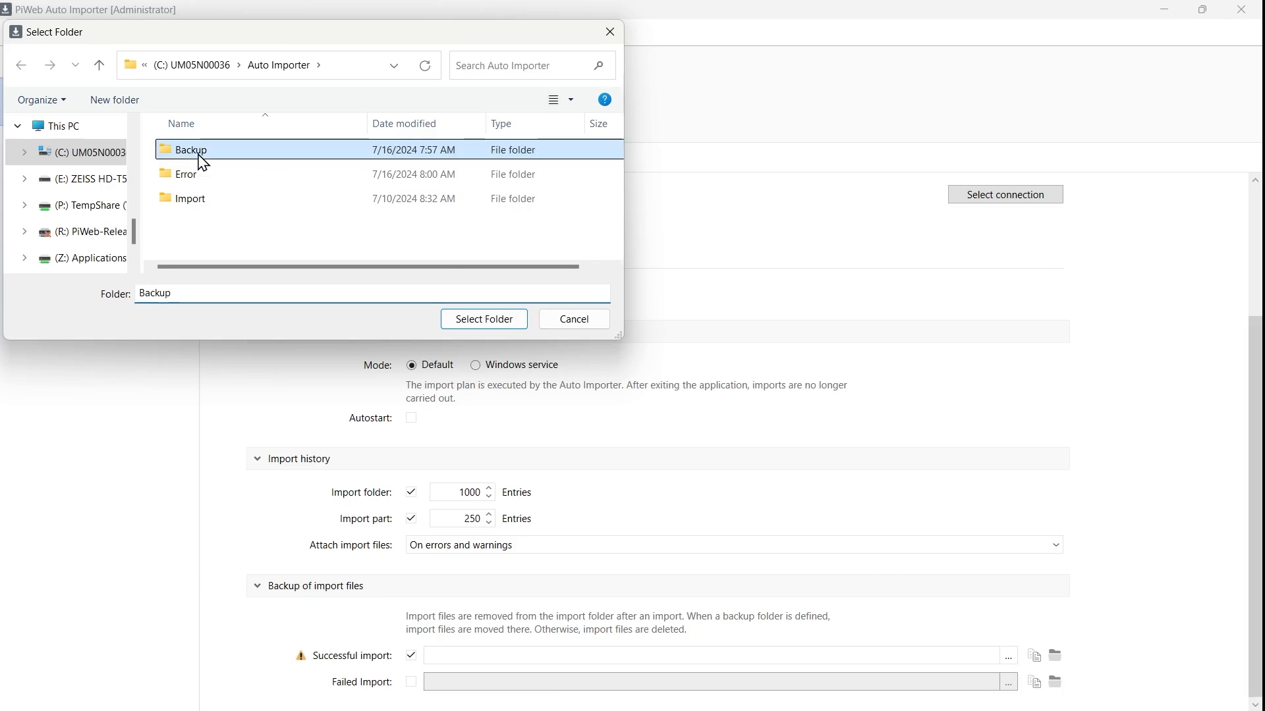
left_click(482, 321)
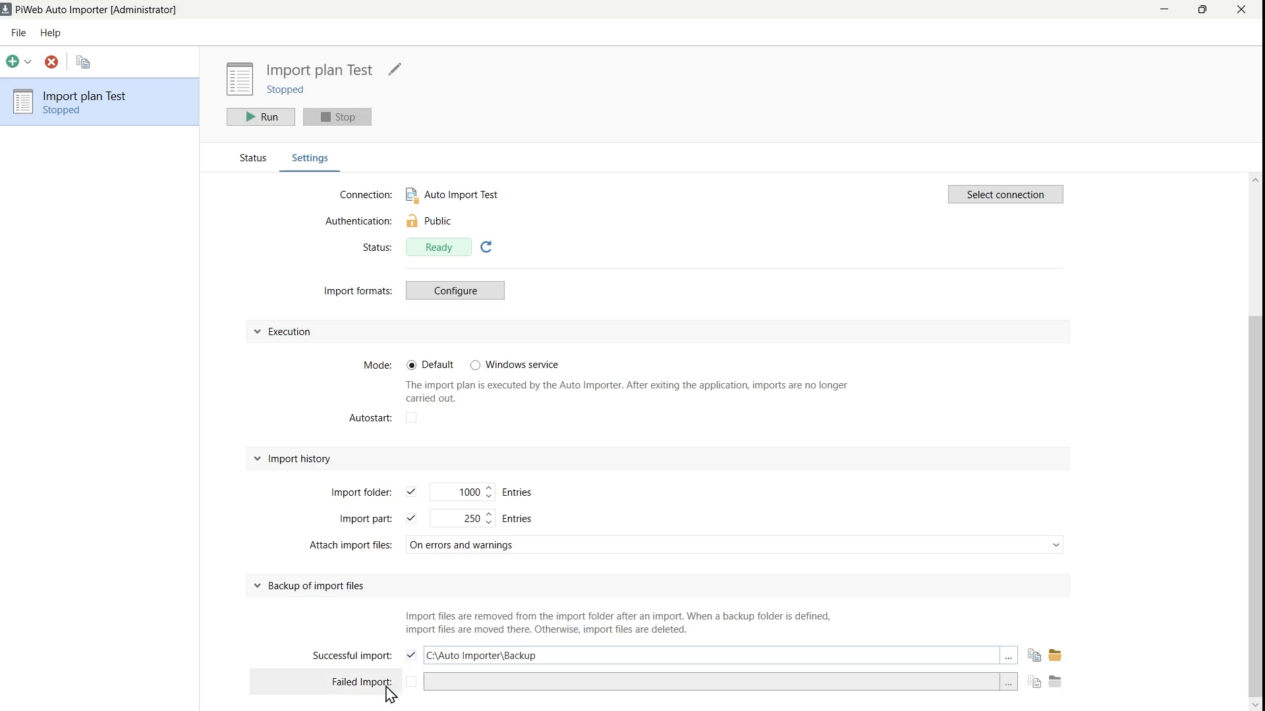
Step: Enable Failed import backup to the C:\Auto Importer\Error folder
mouse_move(387, 697)
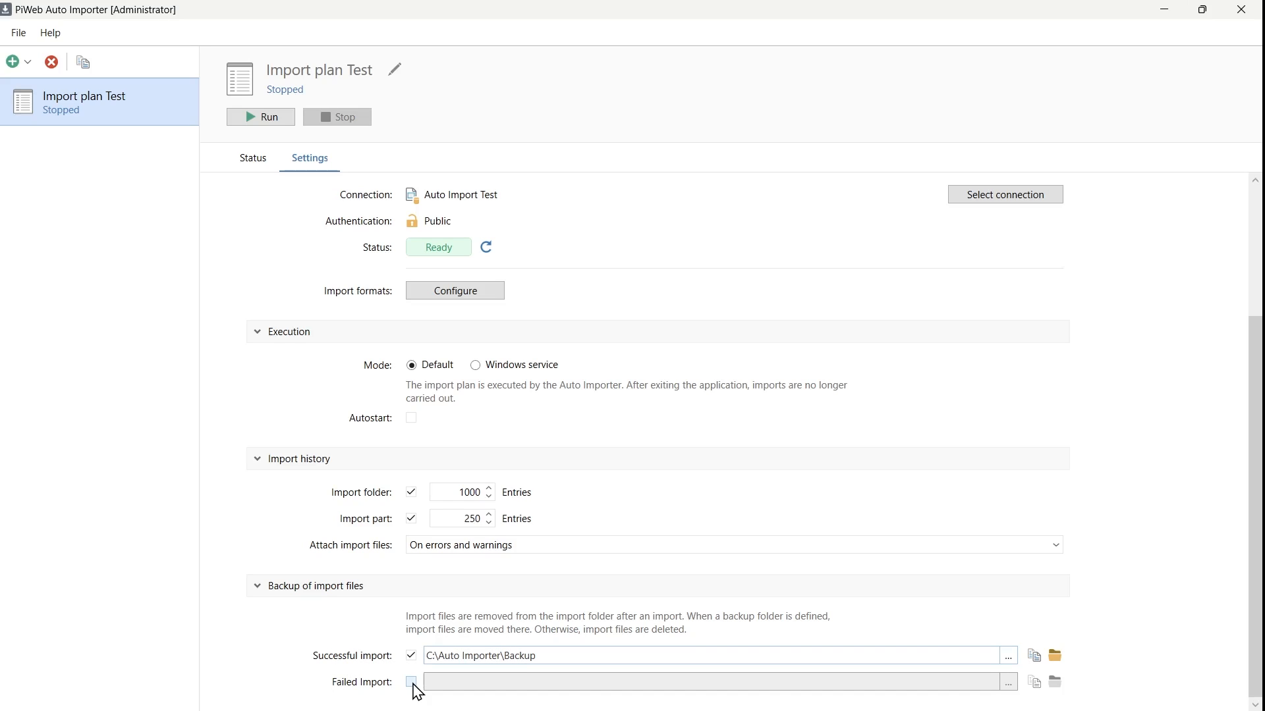
left_click(412, 683)
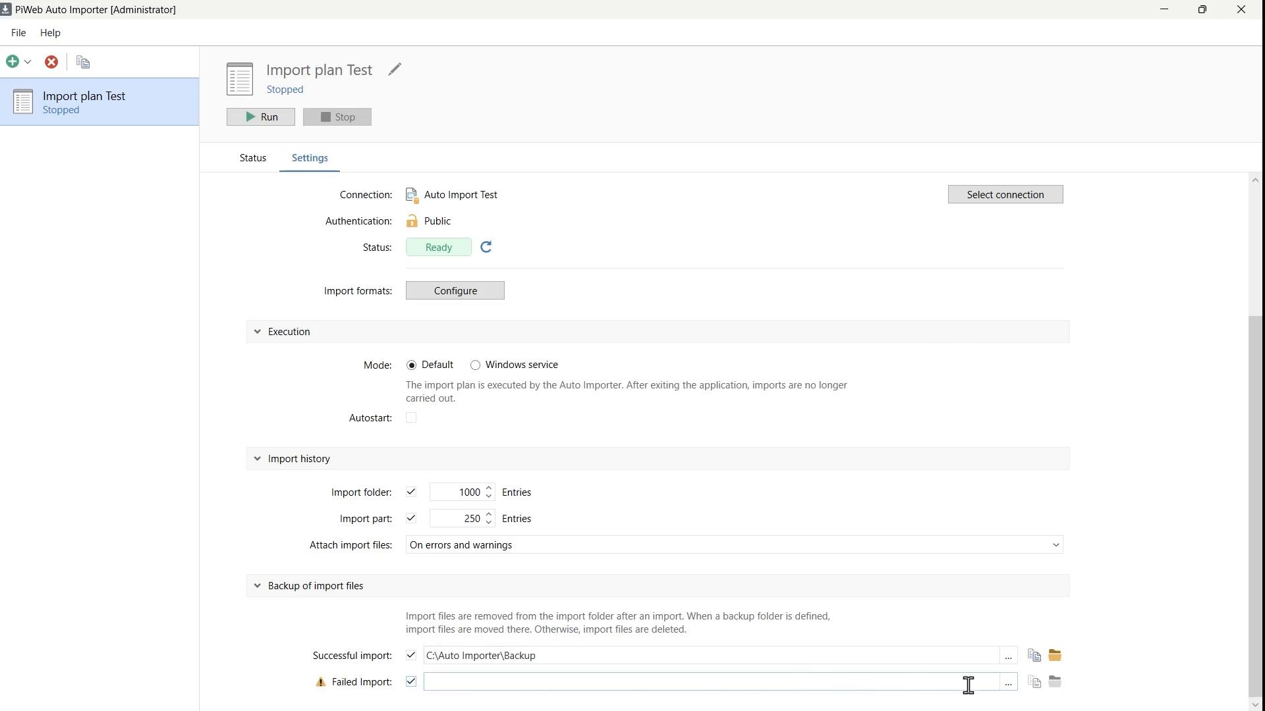
left_click(1009, 684)
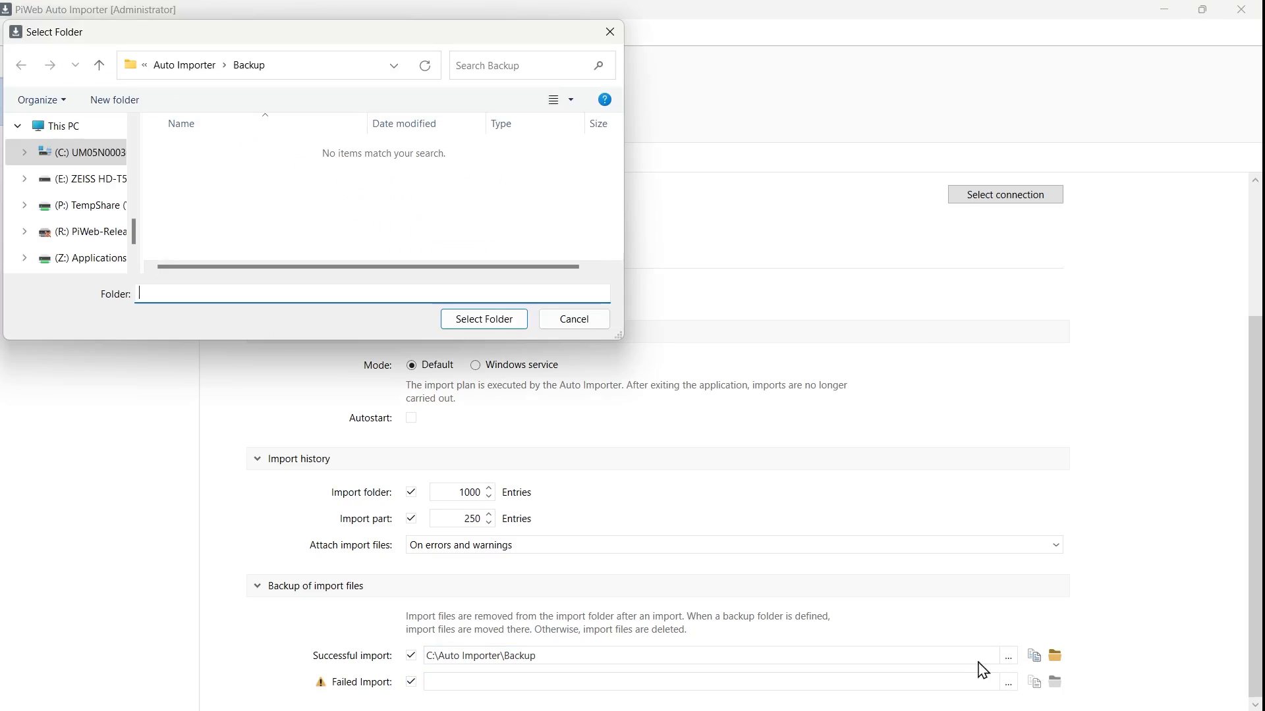
left_click(184, 65)
left_click(188, 174)
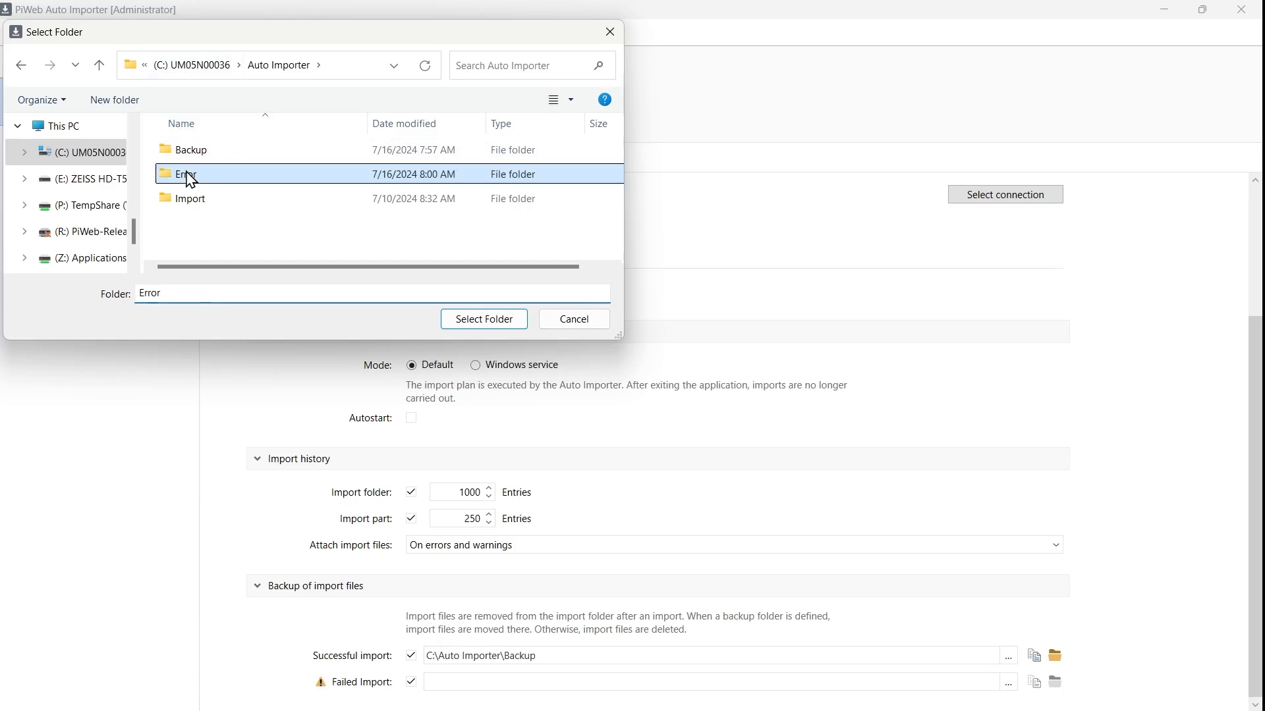
left_click(499, 321)
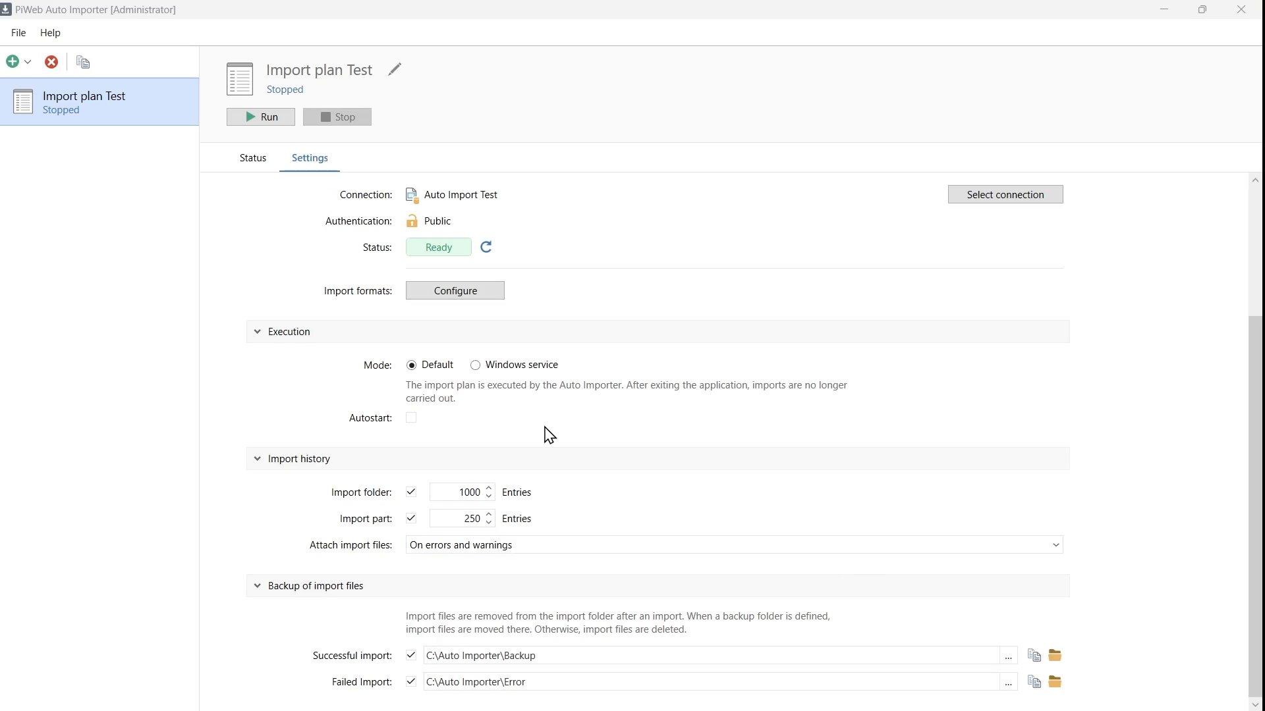
Step: Show the Test plan's Status page, then open and close its import folder window
left_click(252, 172)
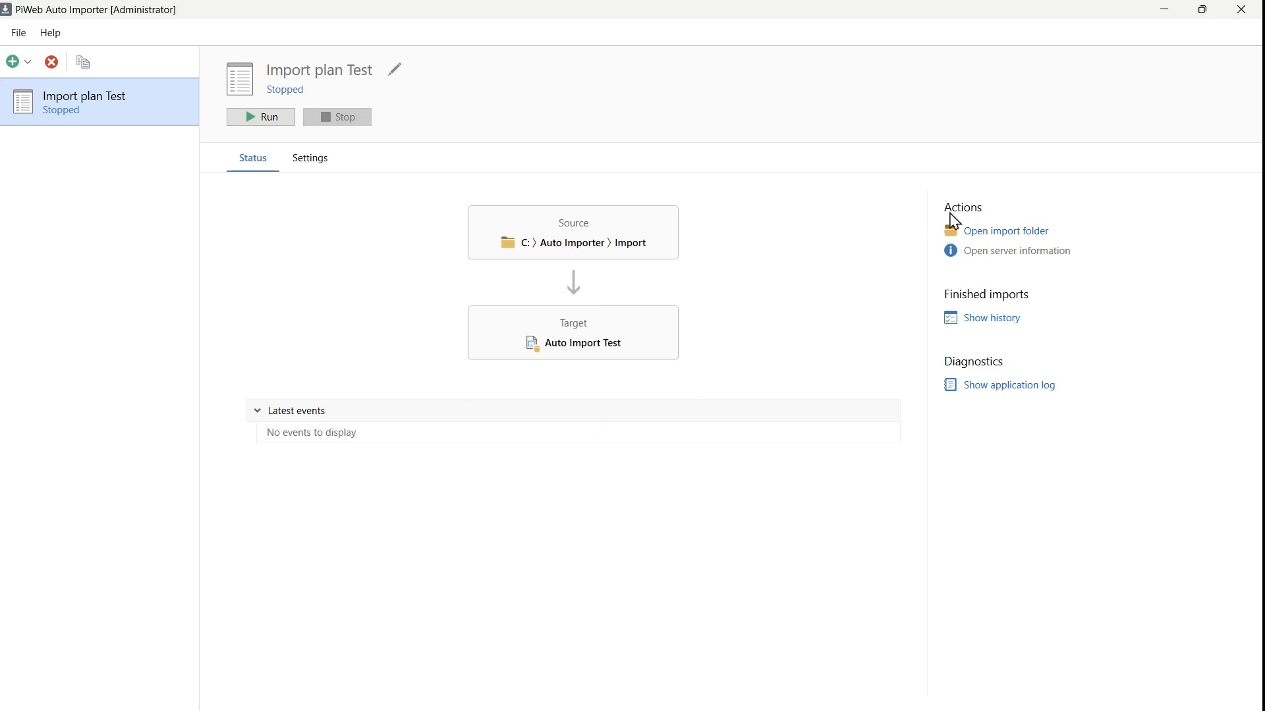
left_click(996, 231)
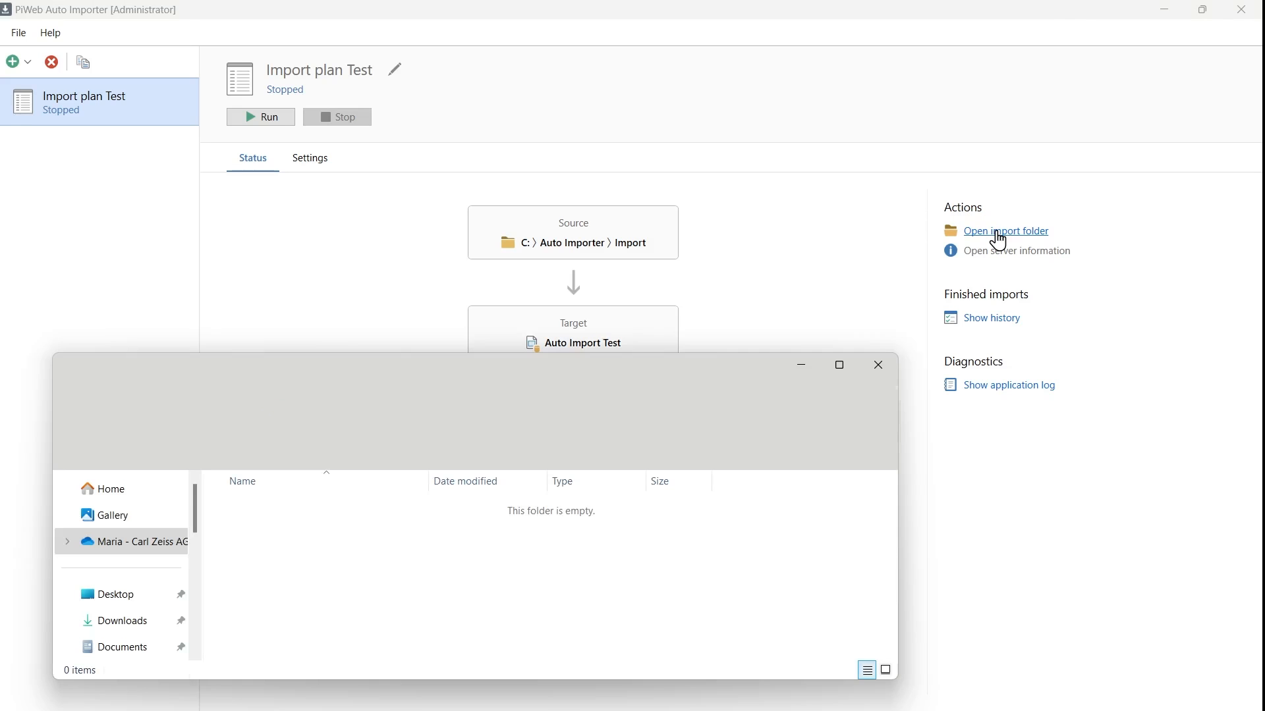
left_click(881, 370)
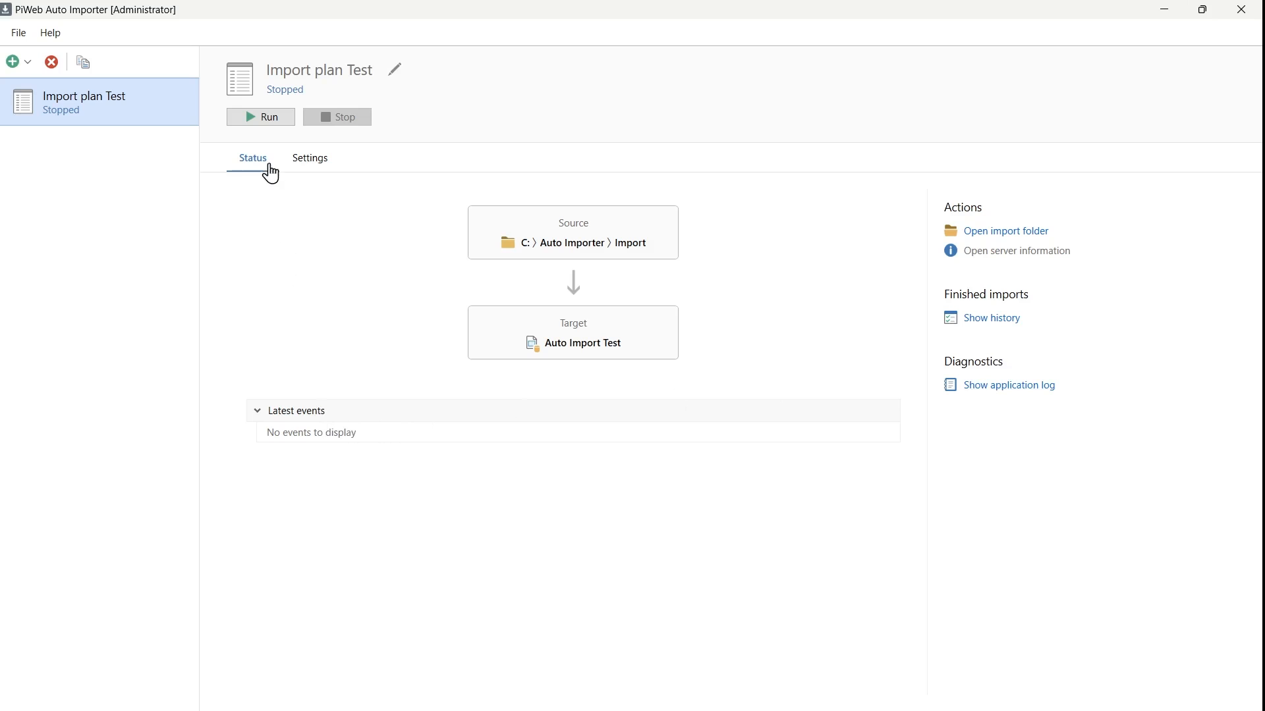
Step: Run the Test import plan and open its empty Import folder
left_click(270, 118)
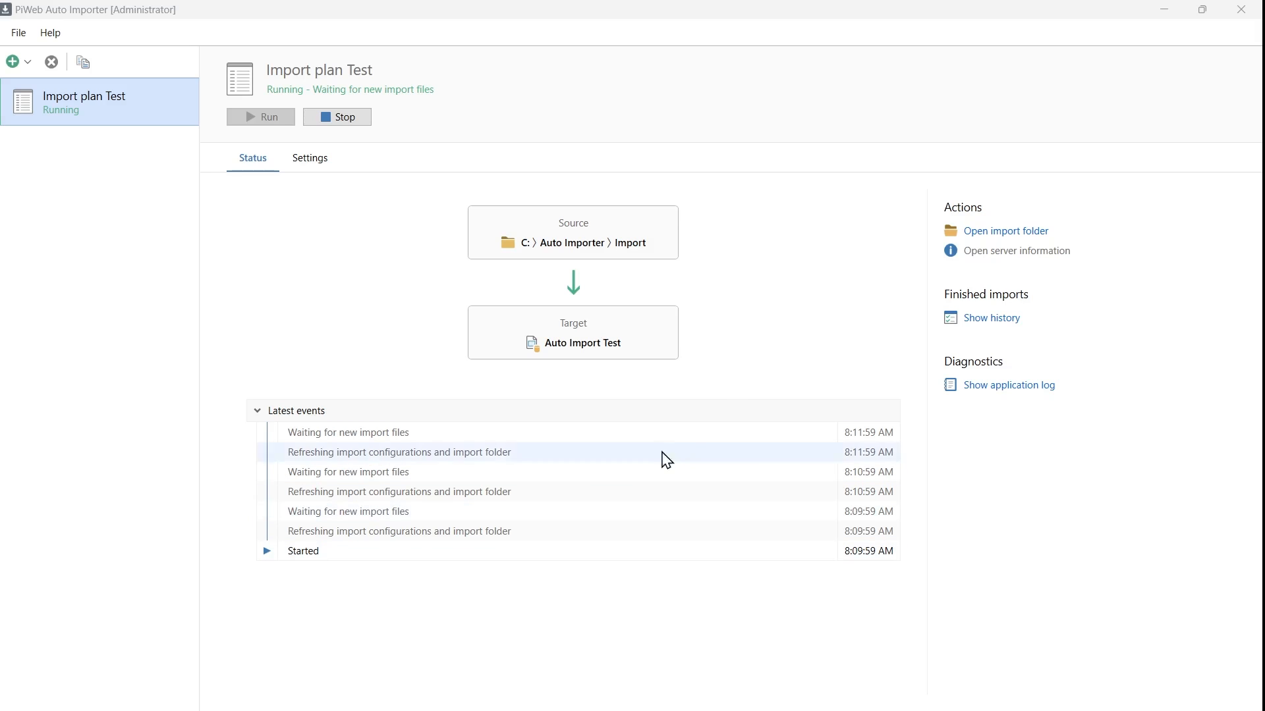
left_click(997, 232)
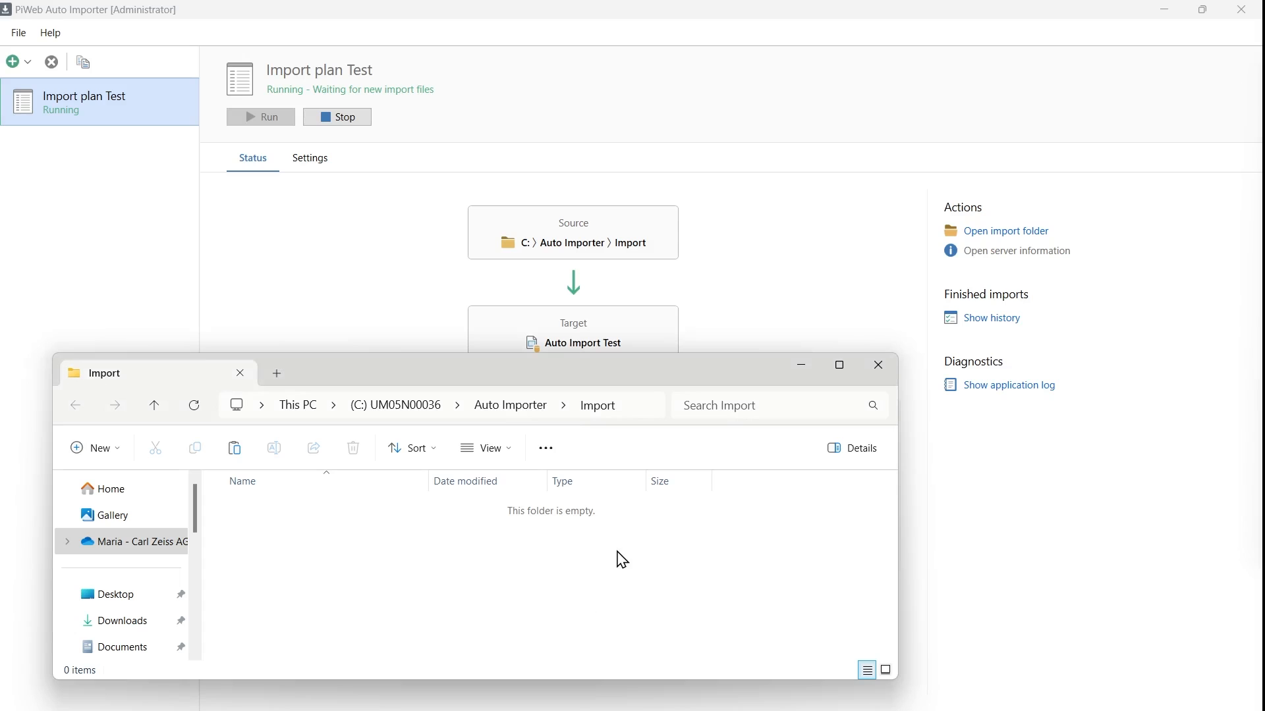
Step: Paste the two .qdb measurement files into Import, then view them in the Backup folder
key("ctrl+v")
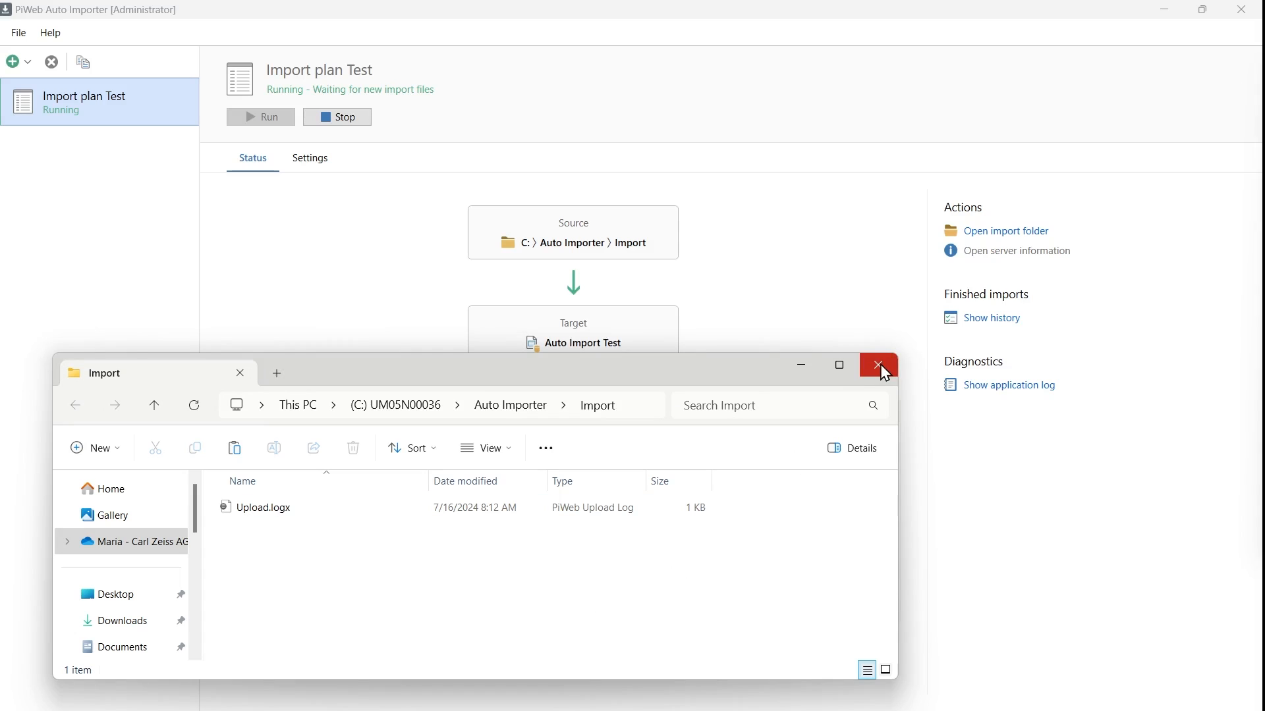
left_click(517, 408)
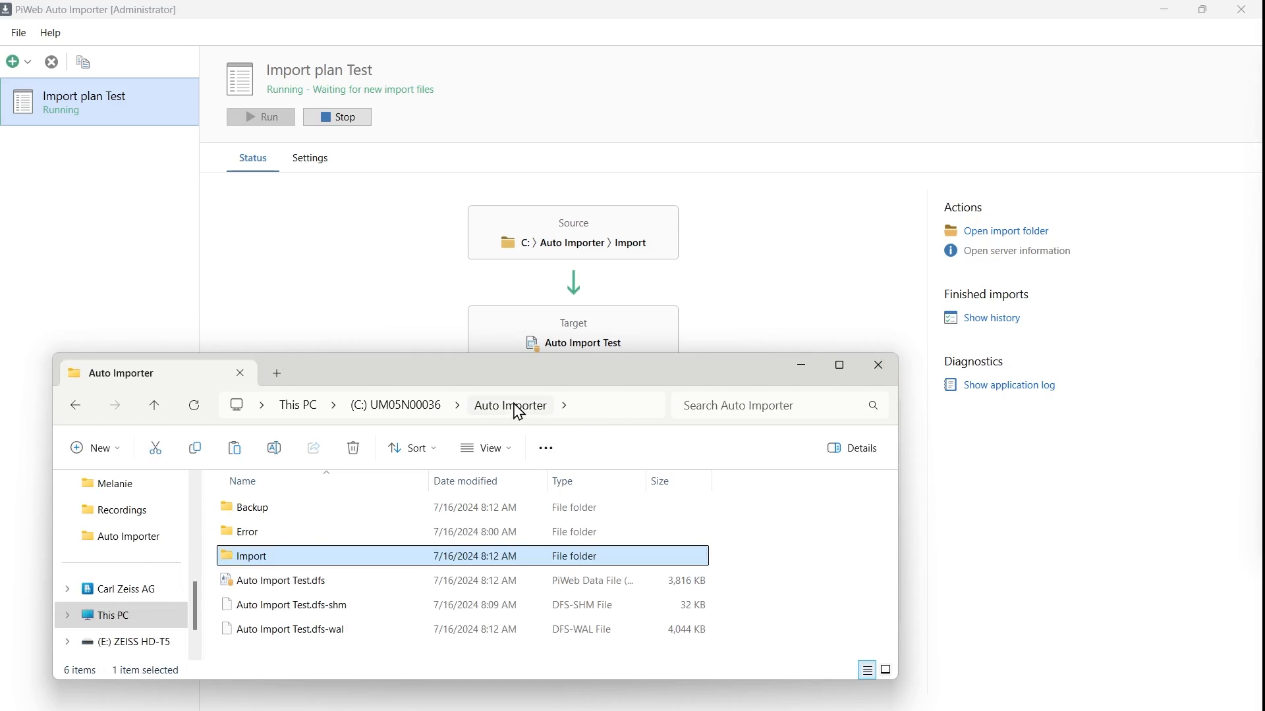
double_click(276, 516)
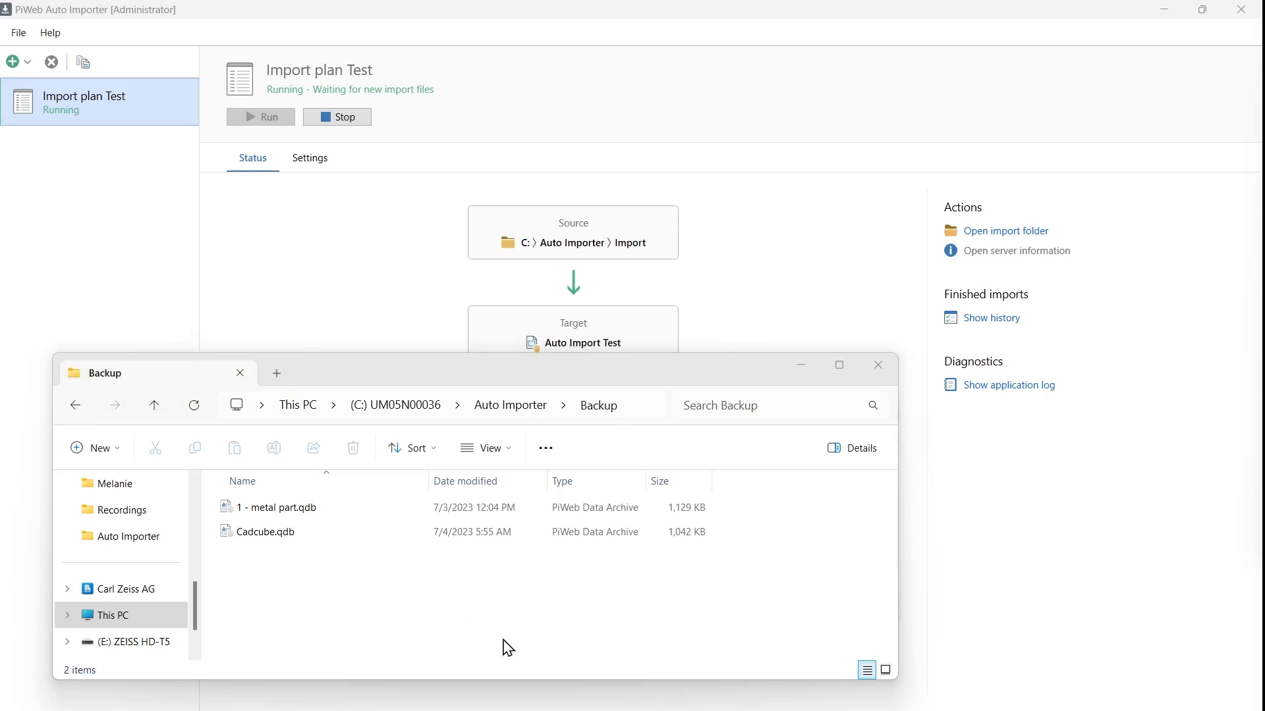
Step: Start PiWeb Planner from the PRODUCTS tab of ZEISS Quality Suite
mouse_move(591, 709)
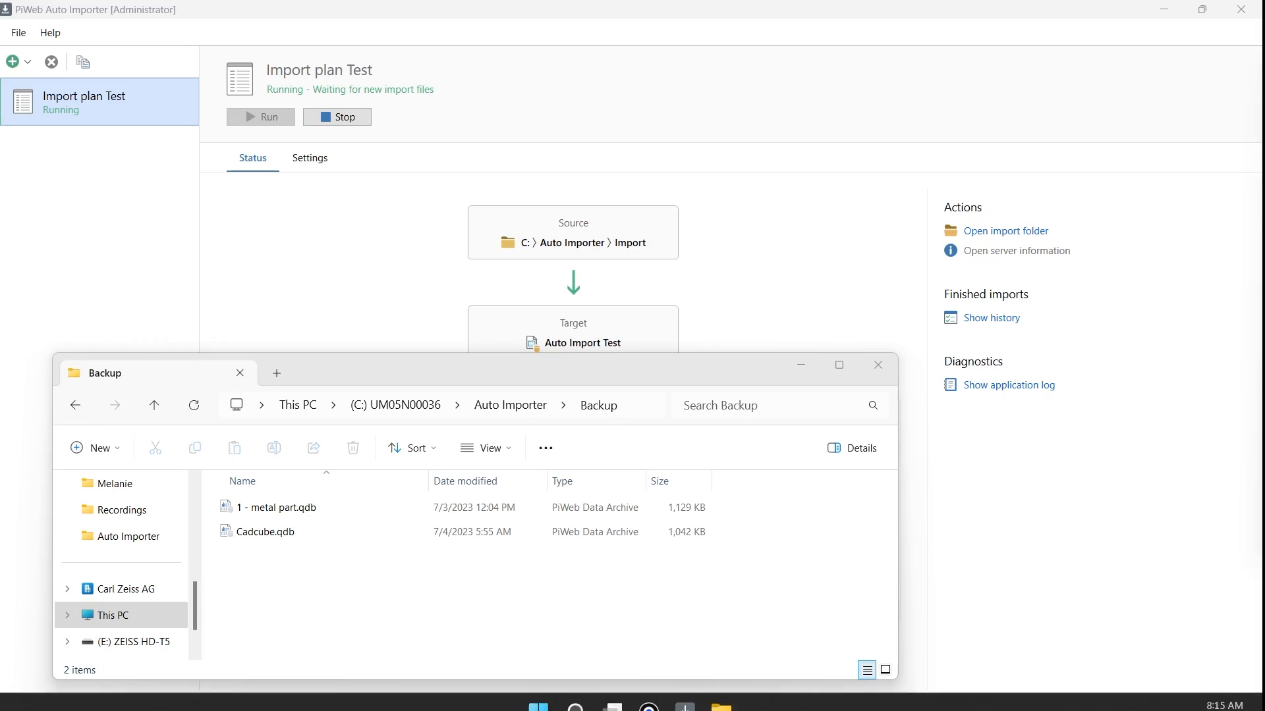
left_click(645, 703)
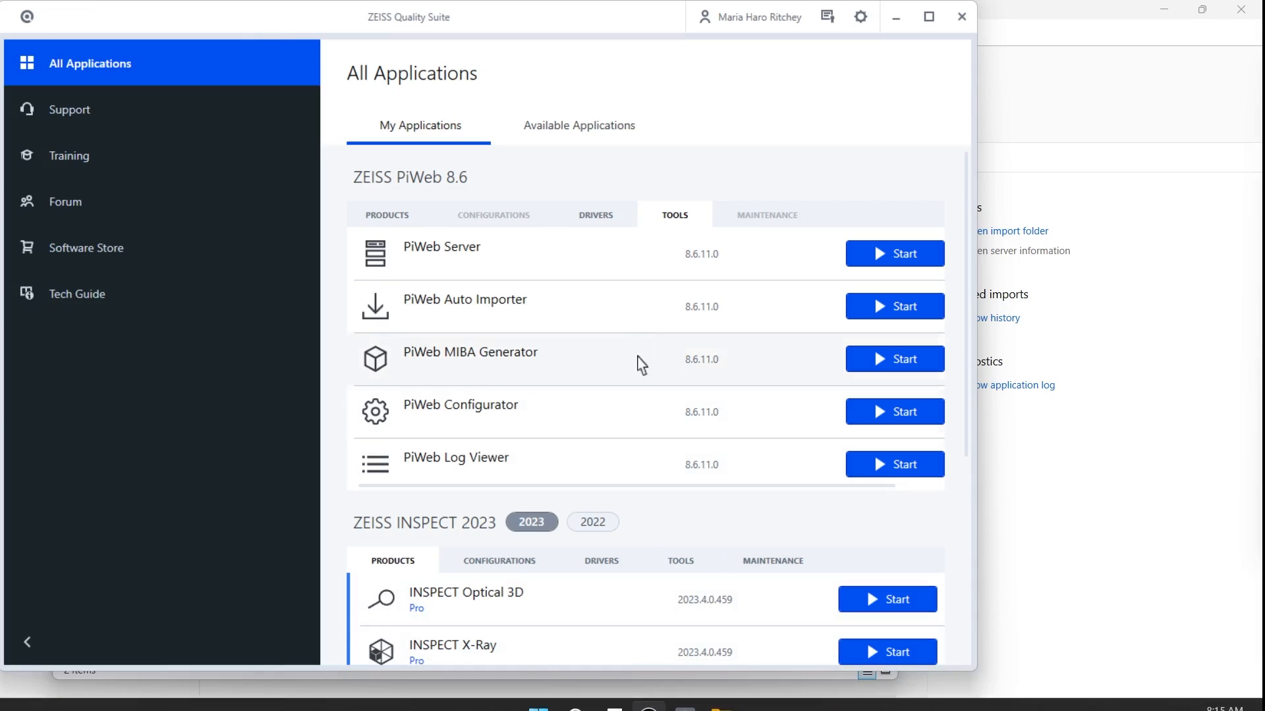
left_click(394, 222)
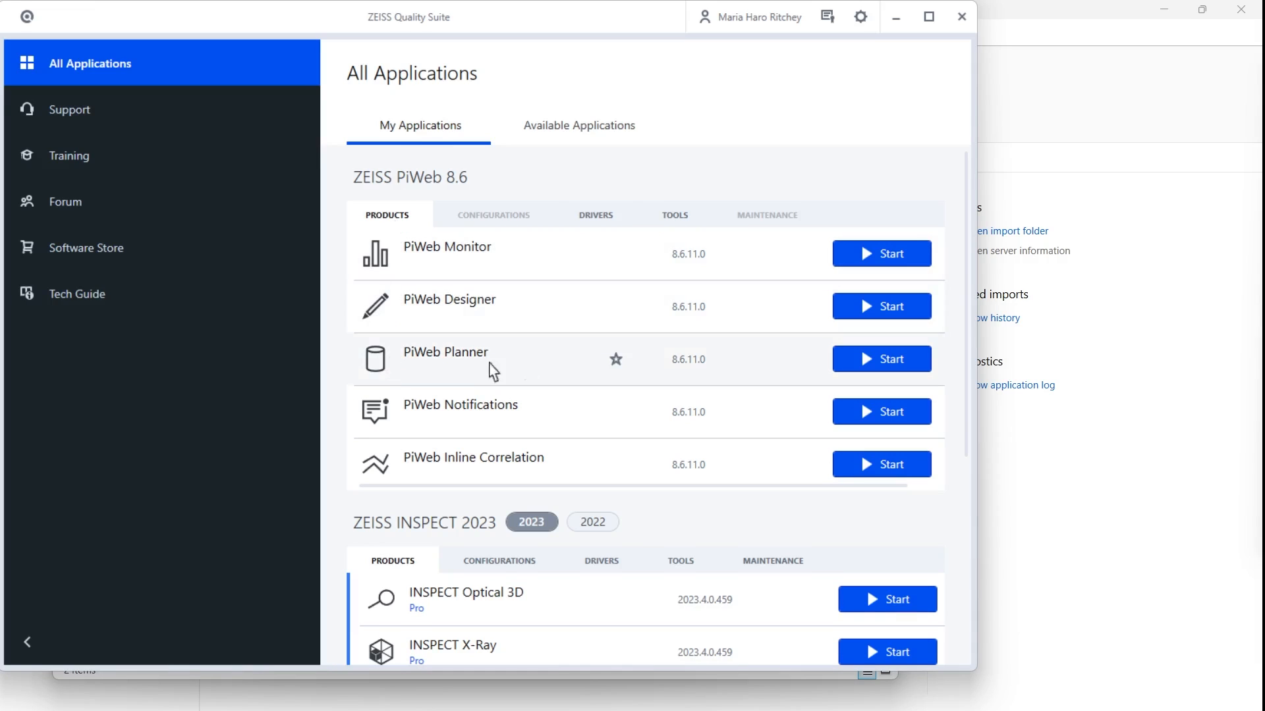
left_click(893, 374)
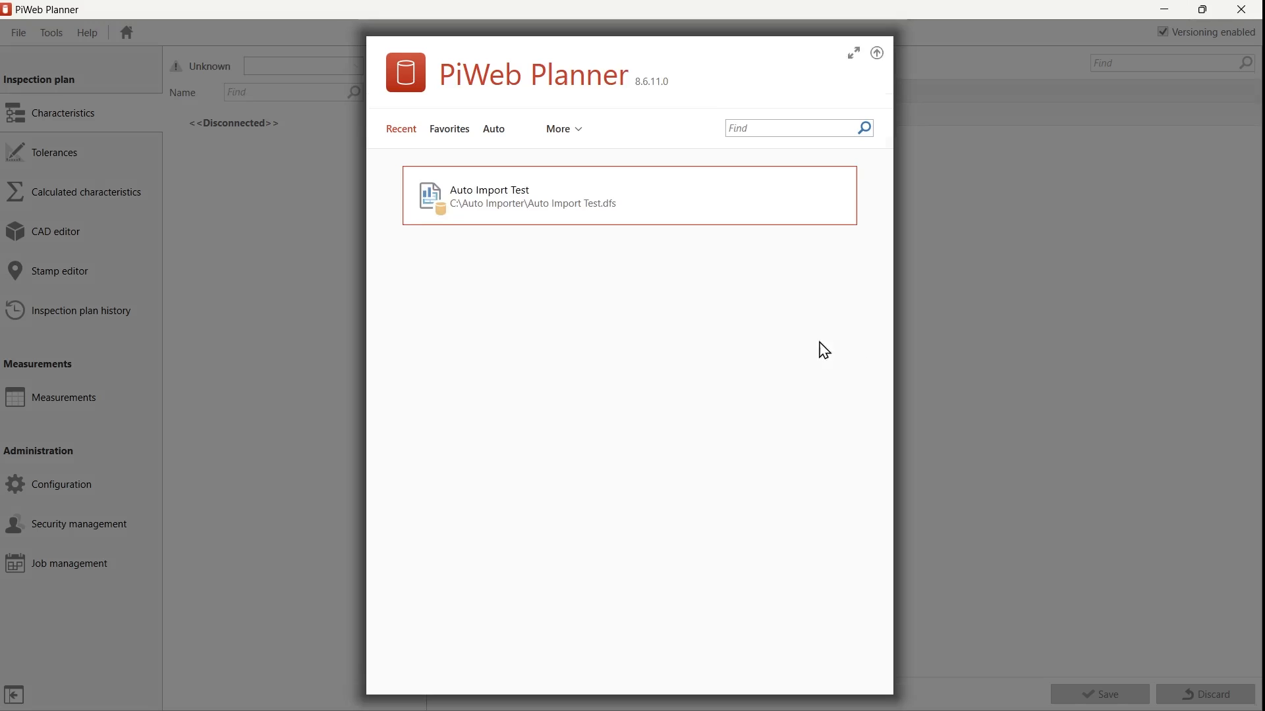
Step: Open the Auto Import Test database and expand the Metal part and Cadcube characteristics
left_click(520, 208)
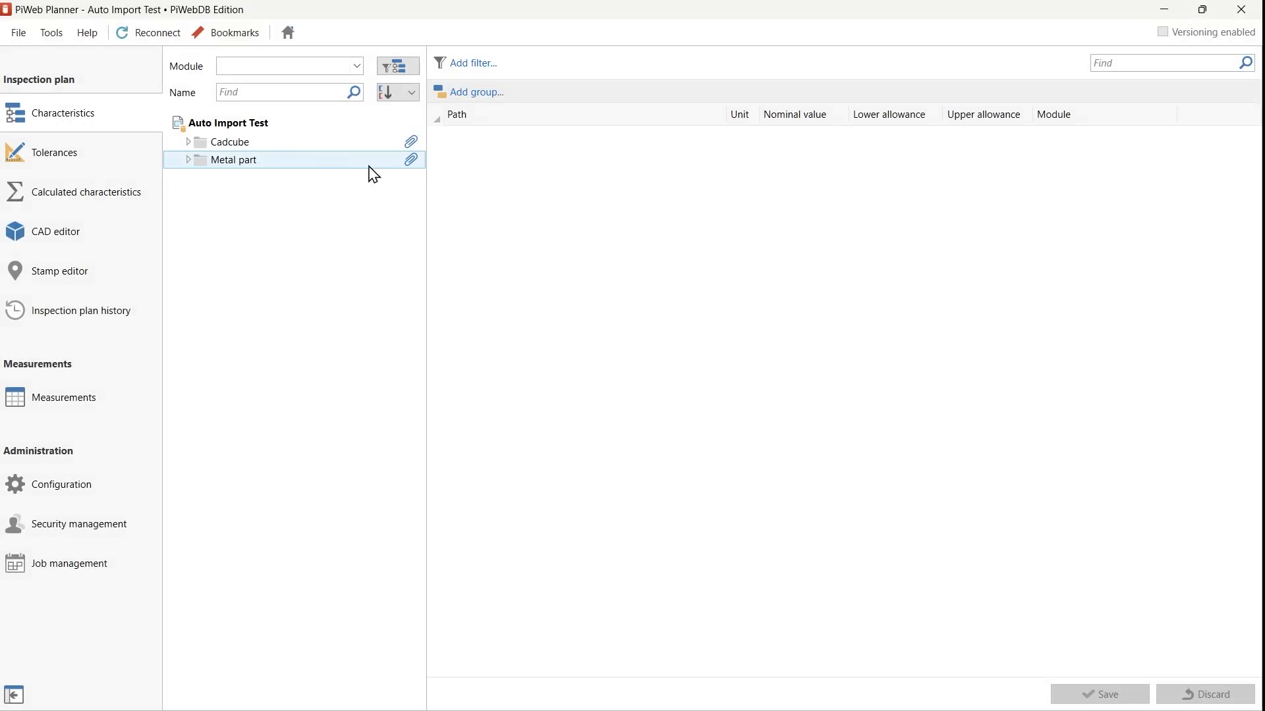
left_click(191, 165)
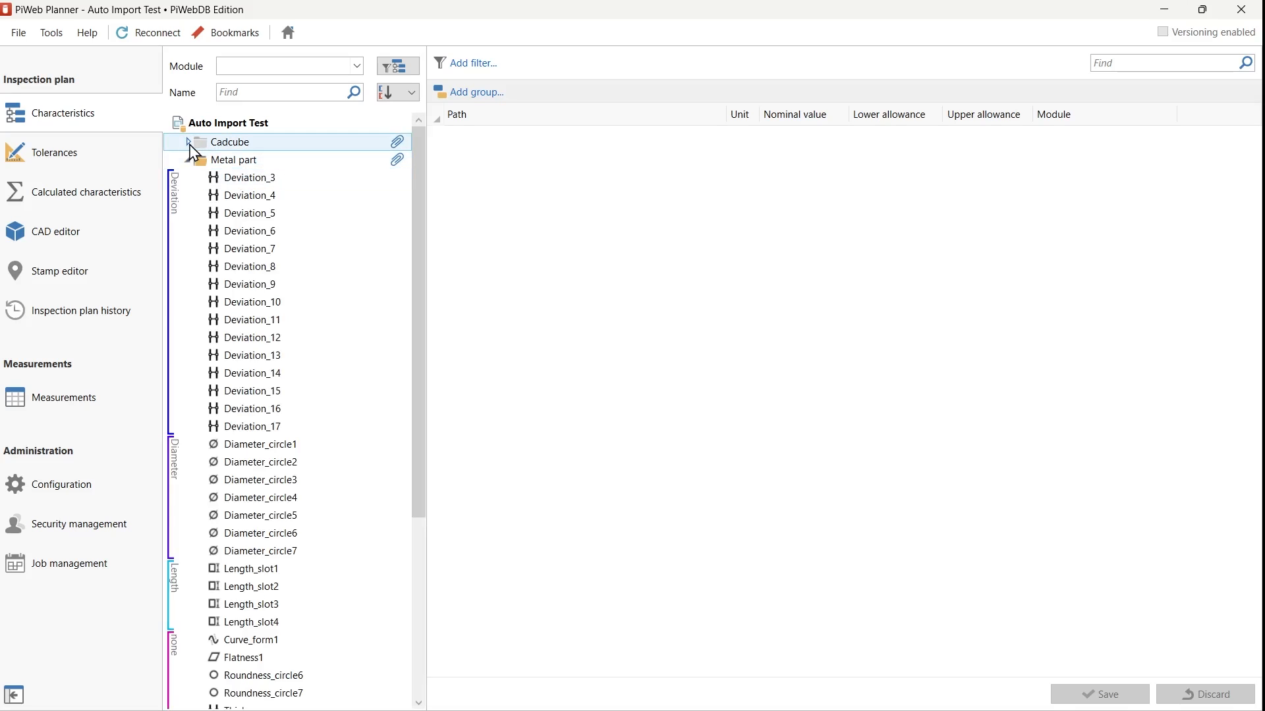
left_click(188, 143)
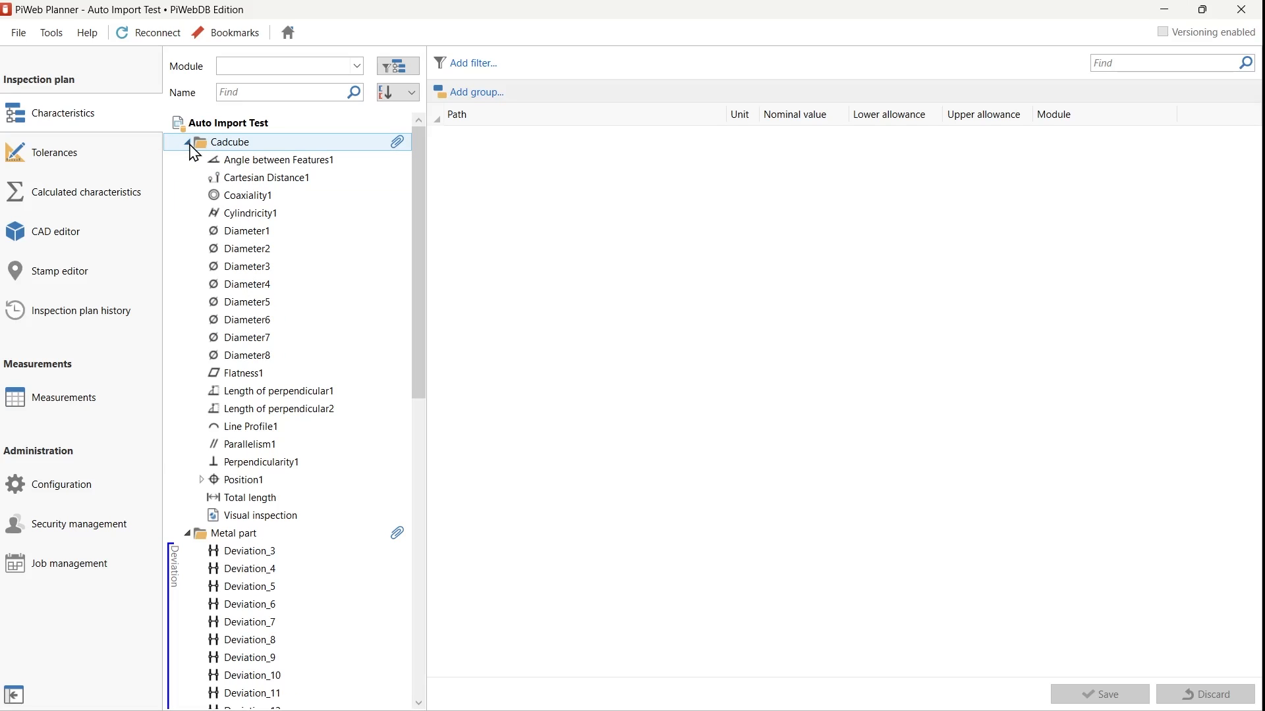
Step: Show the Measurements list filtered to the Cadcube part, listing its 8 measurements
left_click(66, 399)
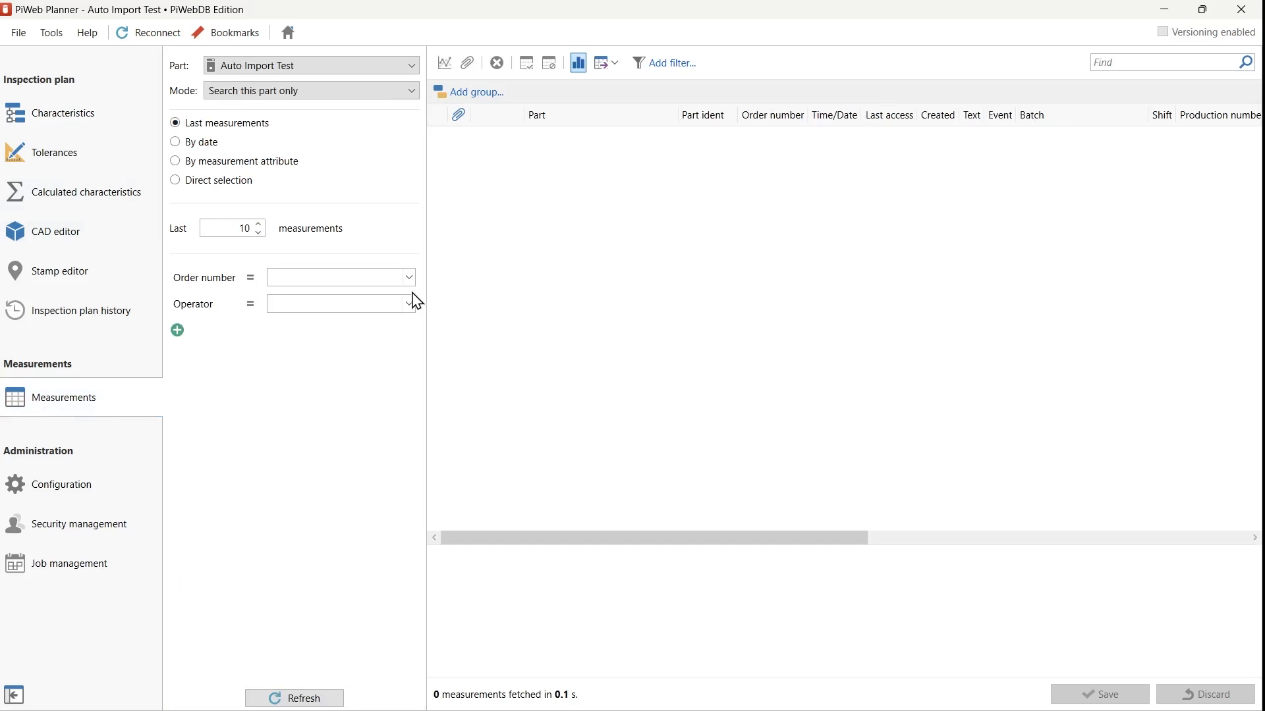
left_click(411, 70)
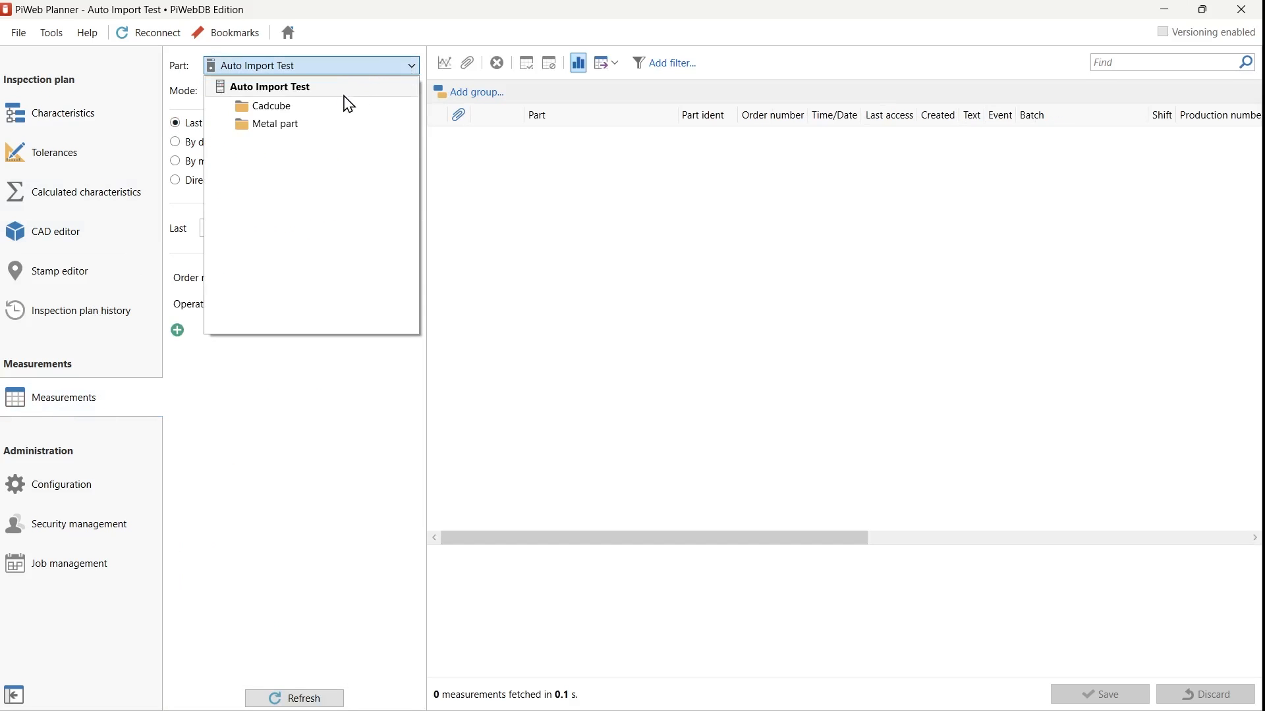
left_click(341, 117)
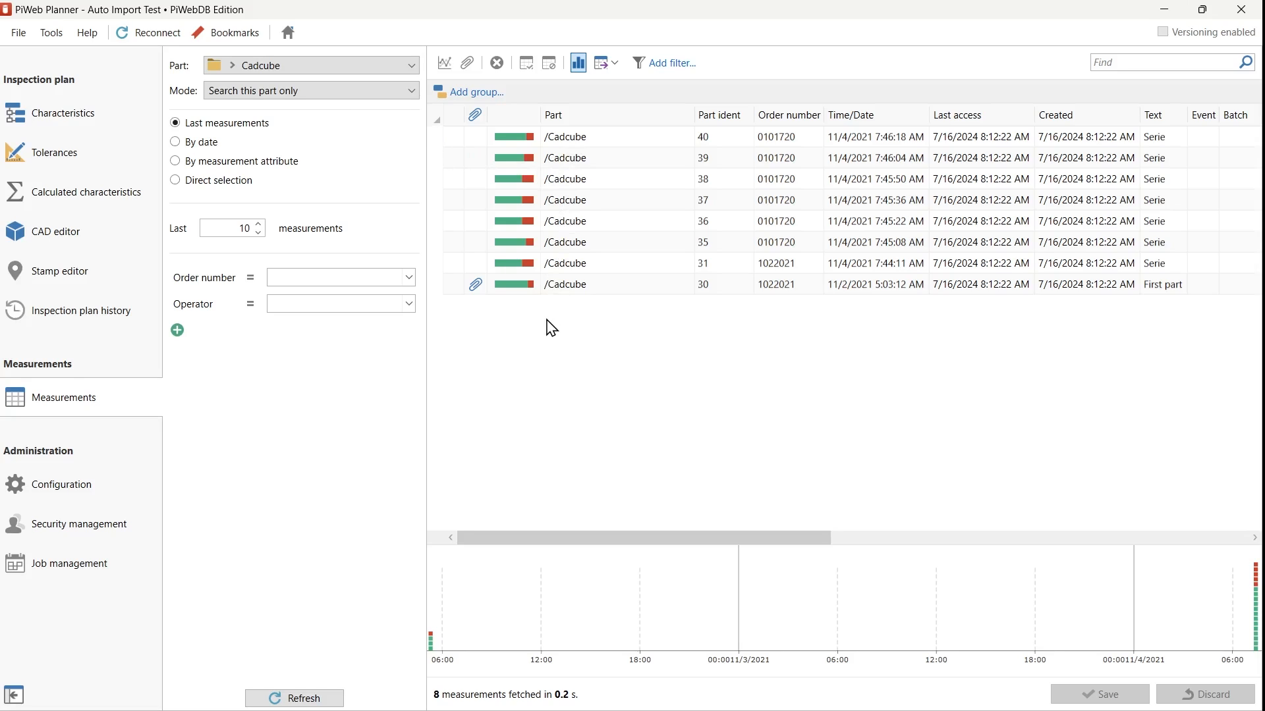
left_click(568, 710)
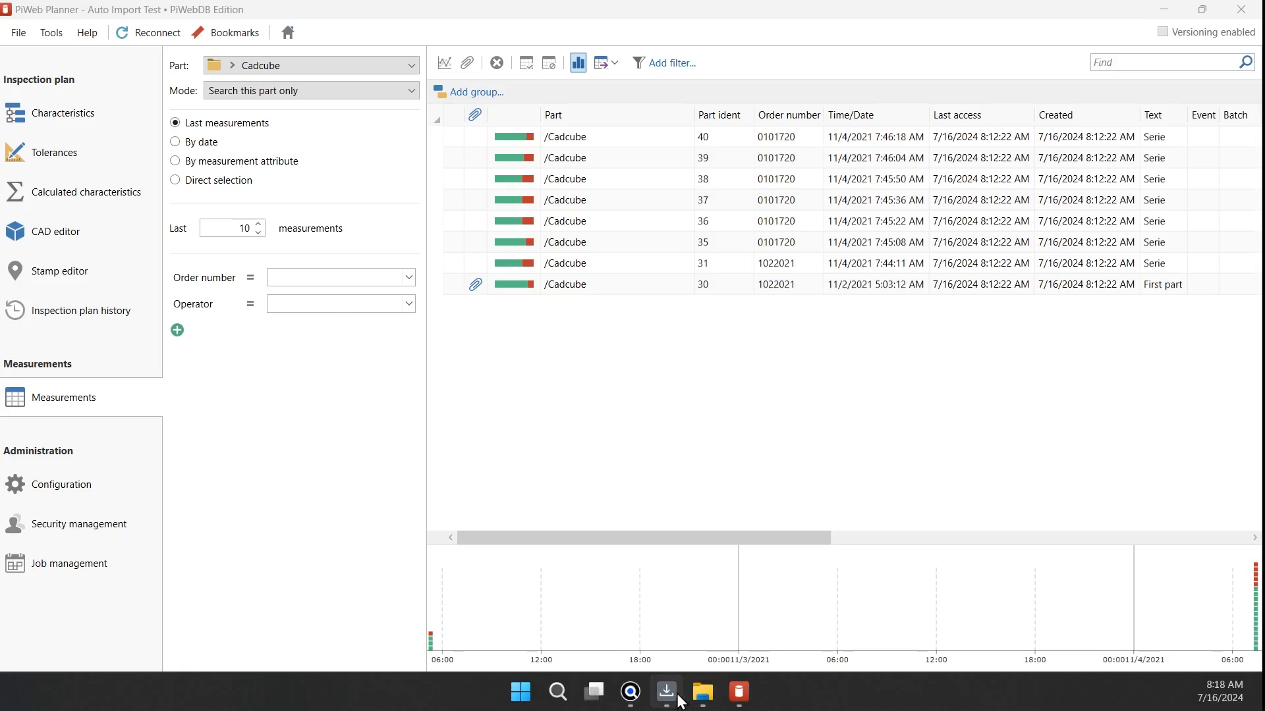
Step: Review the Test plan's Settings in Auto Importer, then bring up ZEISS Quality Suite's All Applications page
left_click(679, 697)
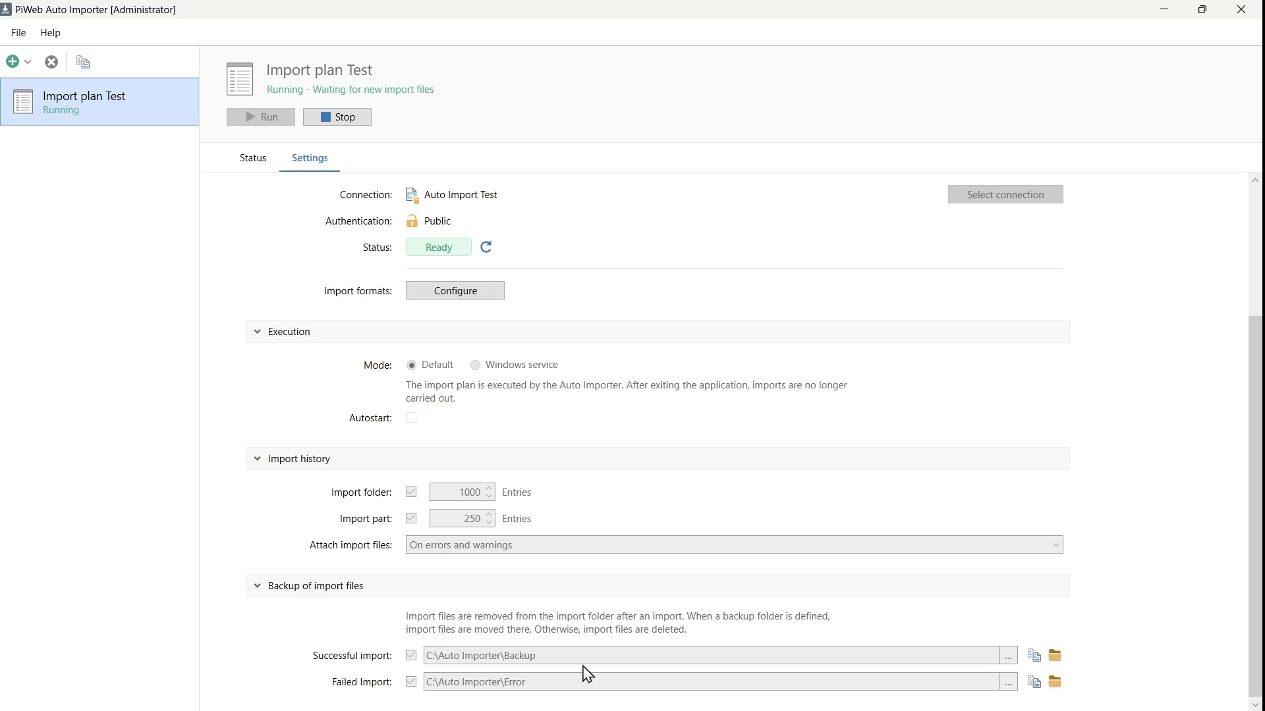
mouse_move(589, 708)
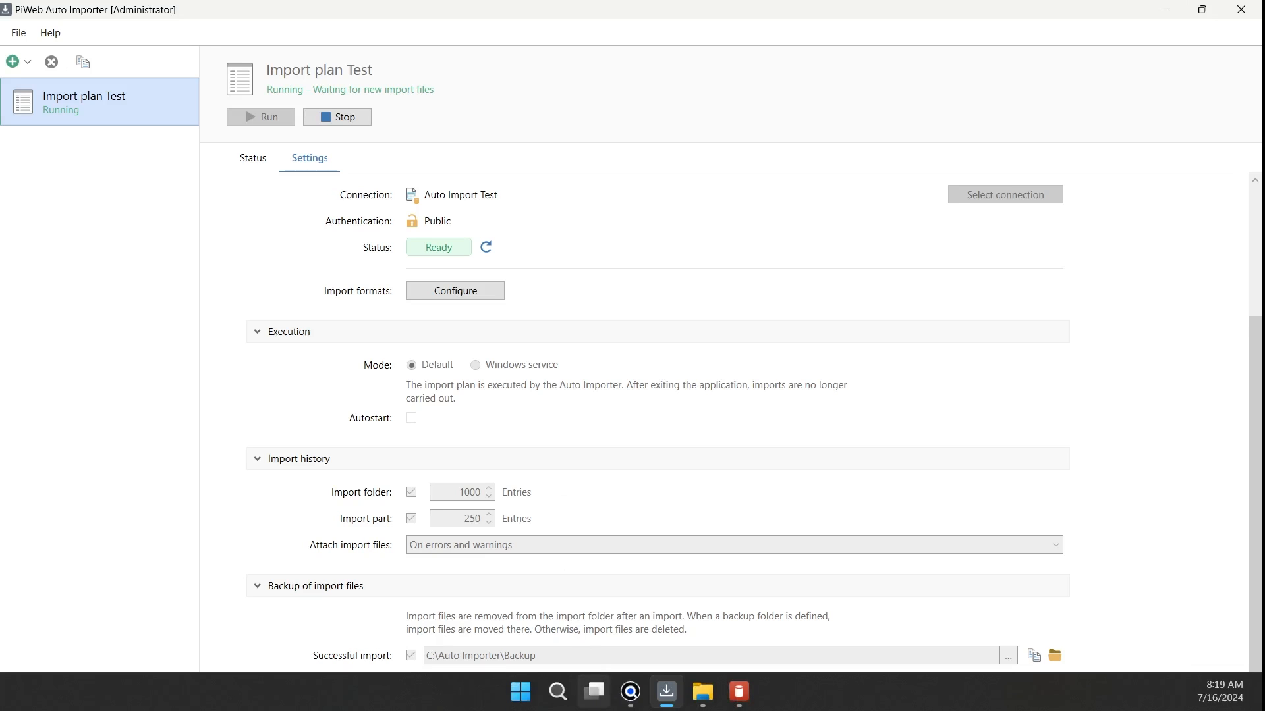
left_click(629, 699)
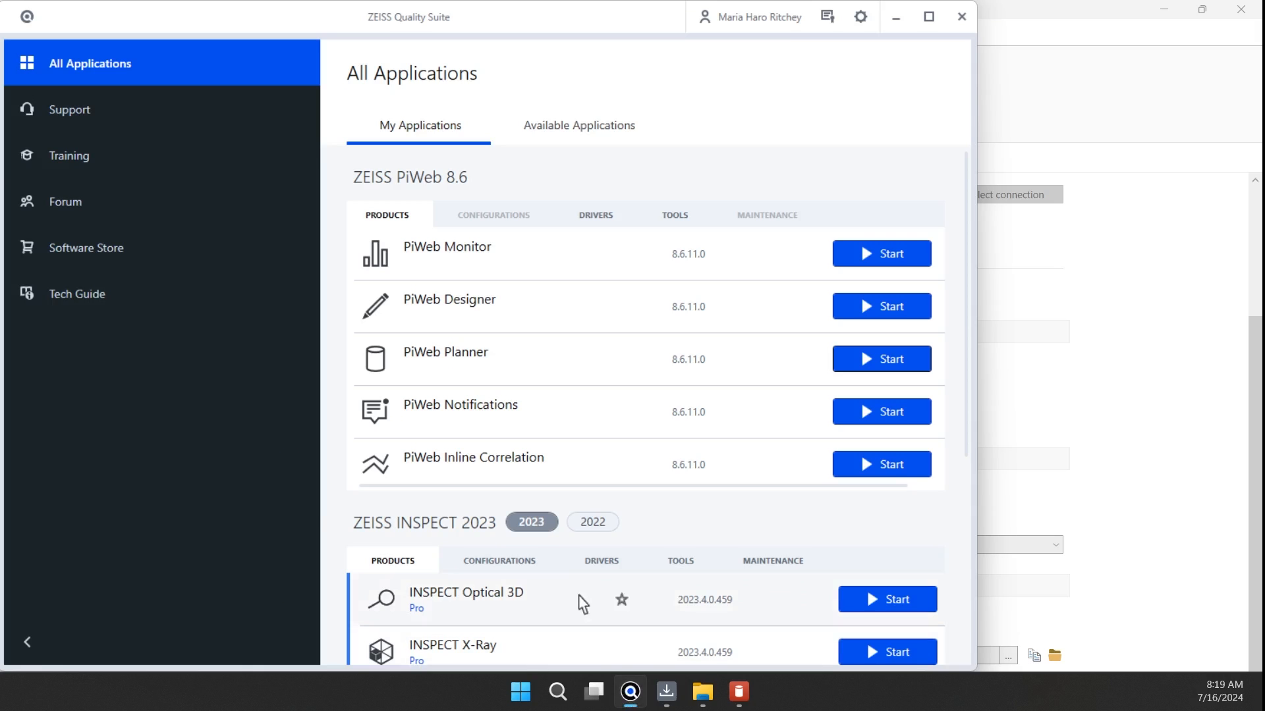